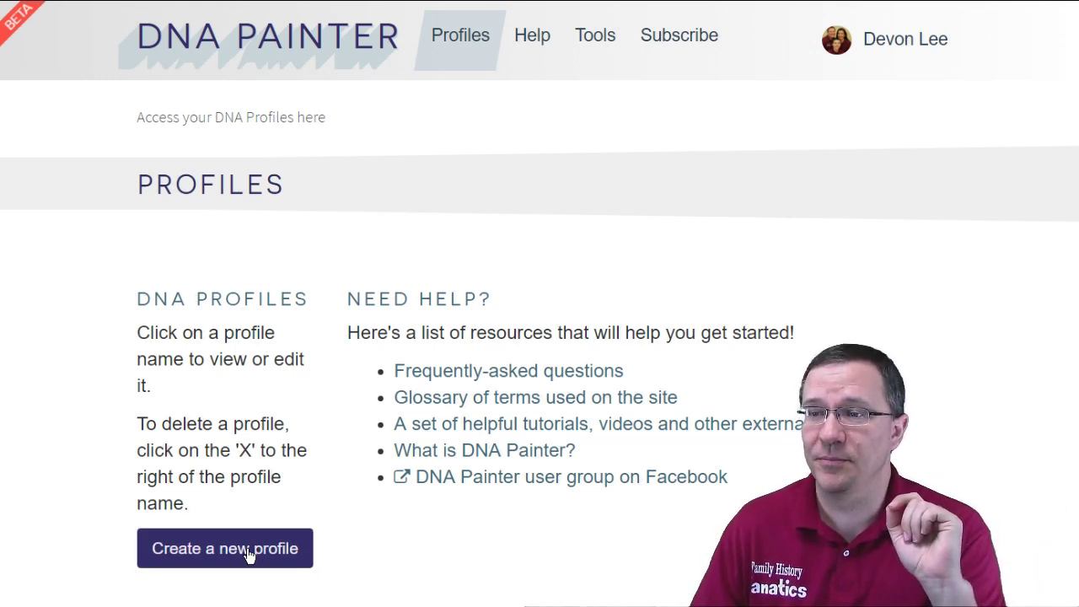
Create a new DNA profile named Parental for a male test-taker.
click(249, 553)
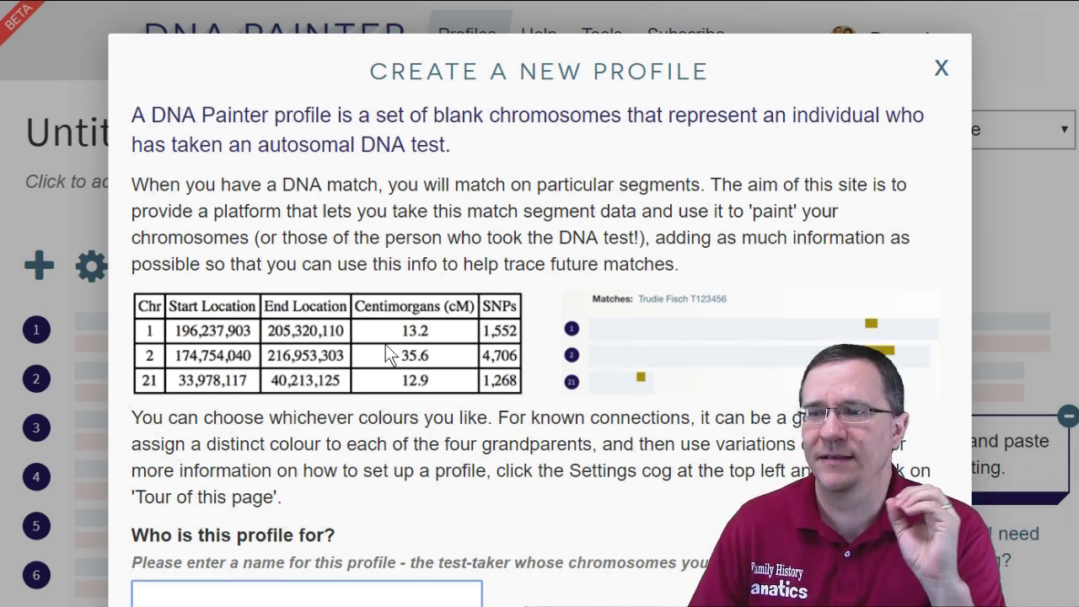
scroll(386, 344, down, 2)
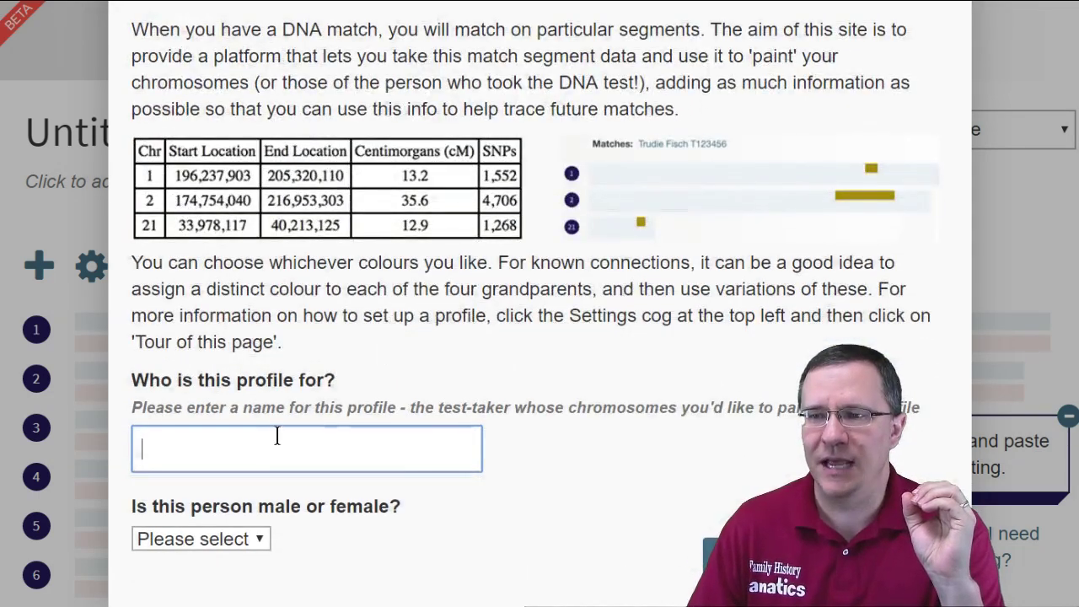
click(277, 444)
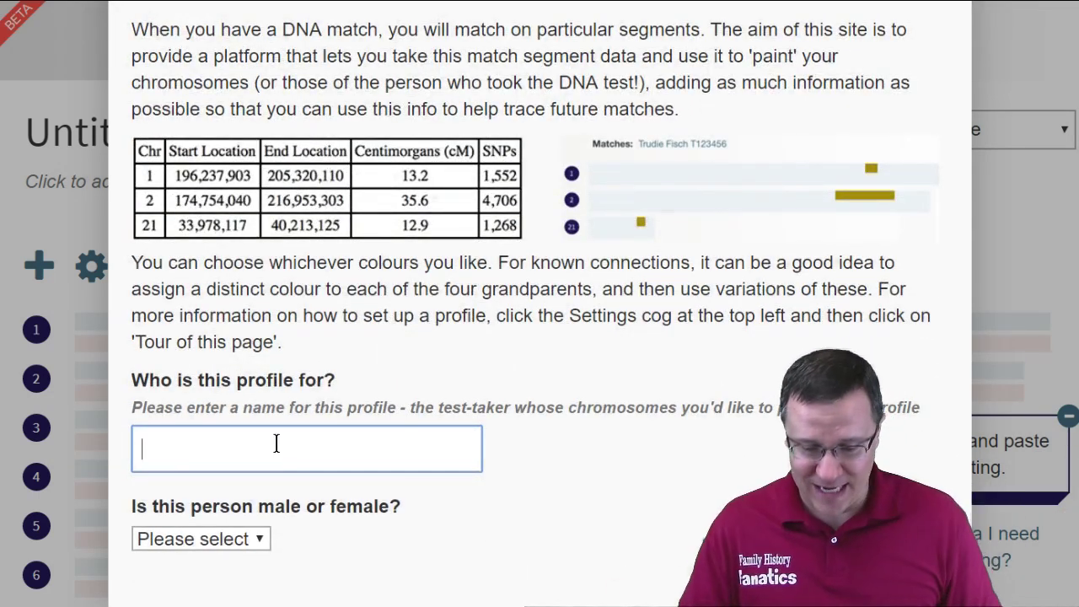
text(Parental)
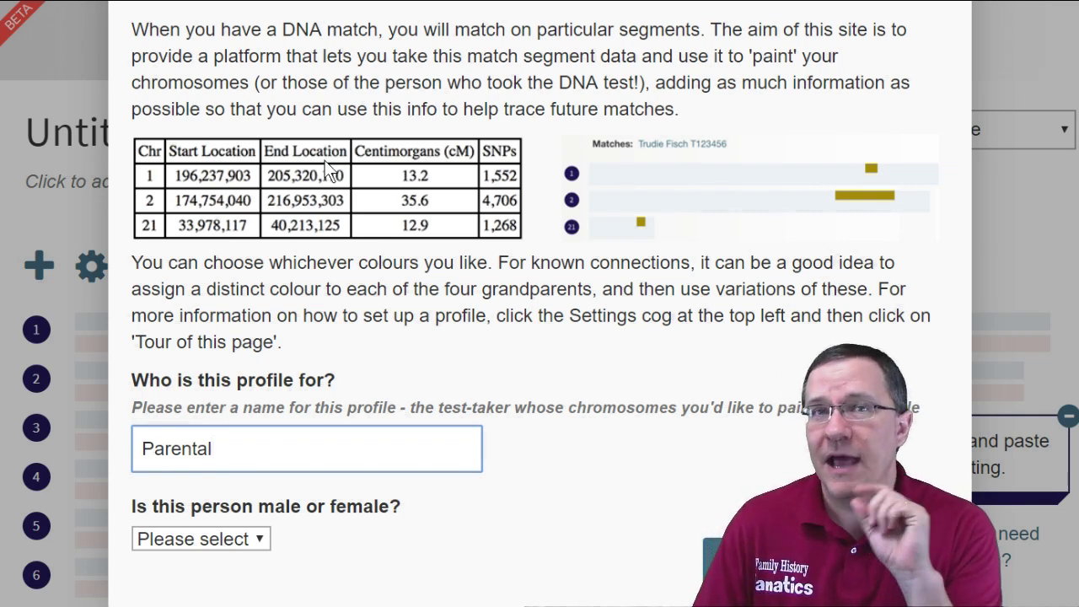
click(261, 538)
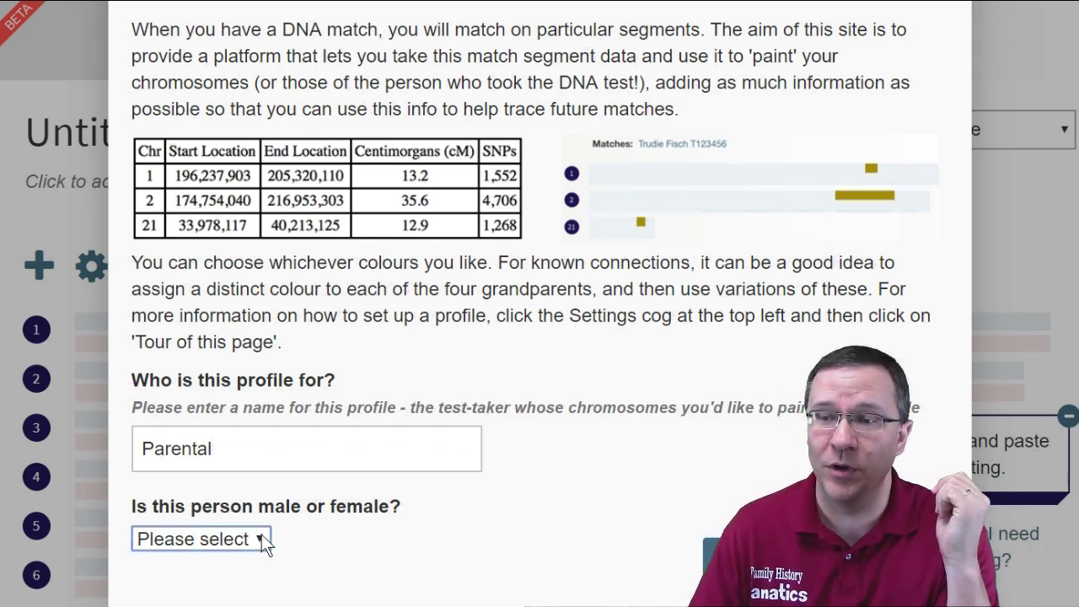
click(243, 585)
click(737, 556)
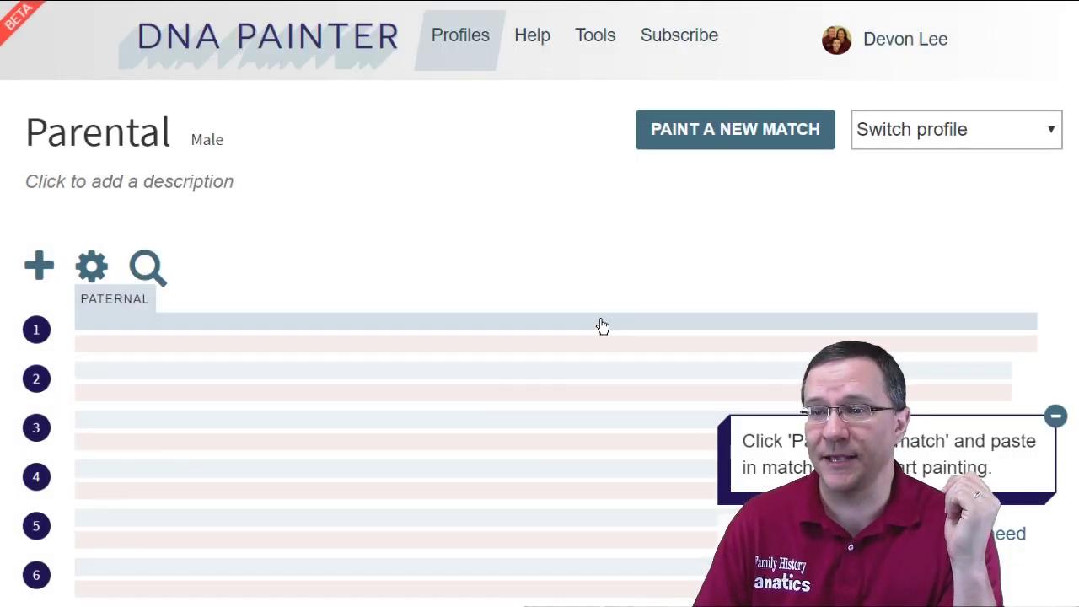
Examine the blank paternal and maternal chromosome bars from chromosome 1 down to X.
scroll(340, 283, down, 3)
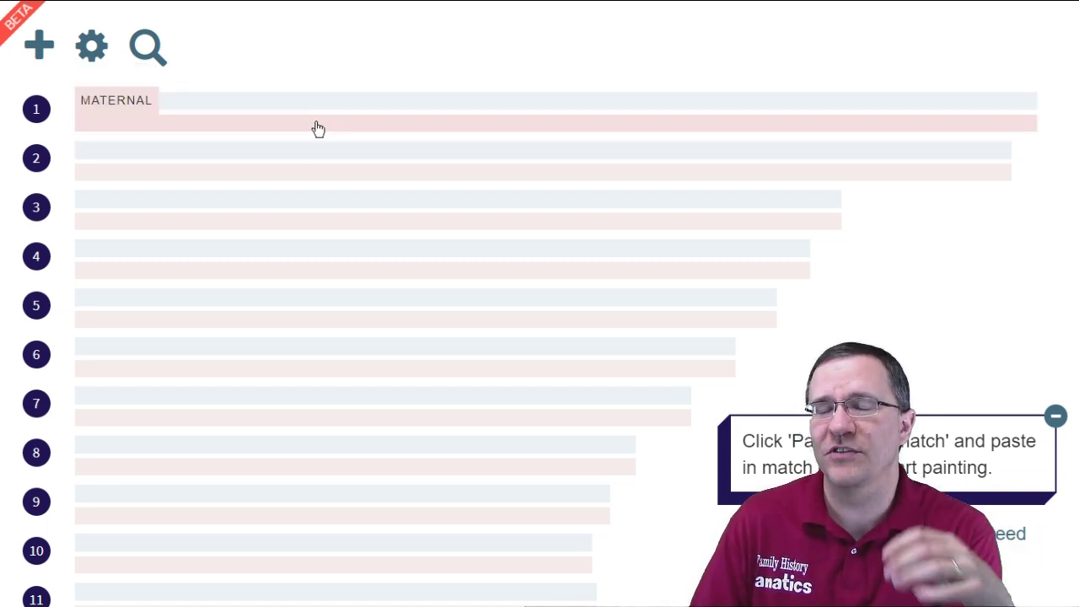
scroll(316, 128, up, 3)
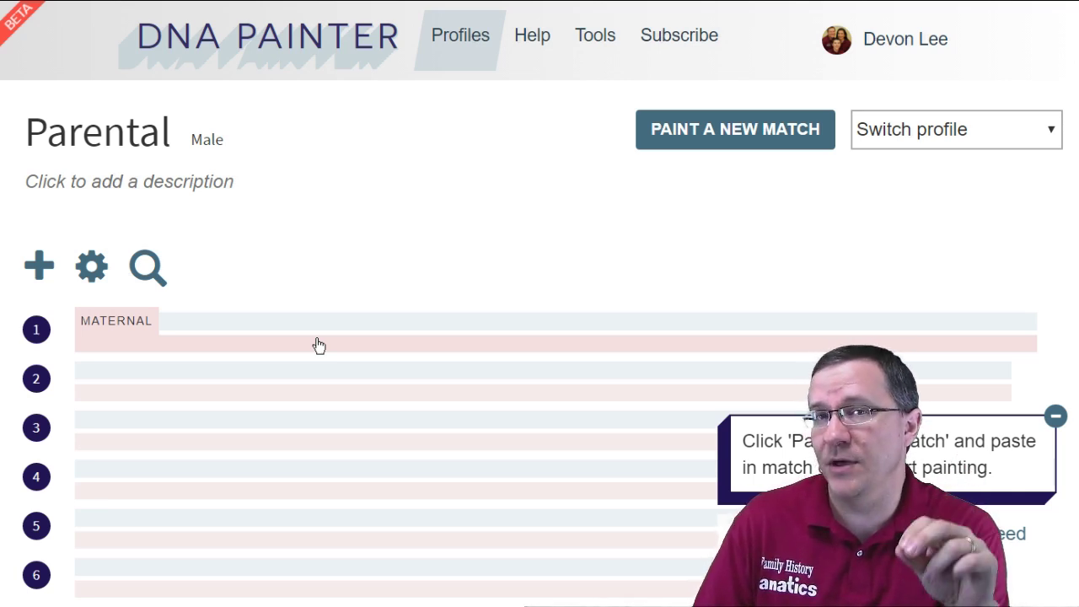
scroll(390, 239, down, 12)
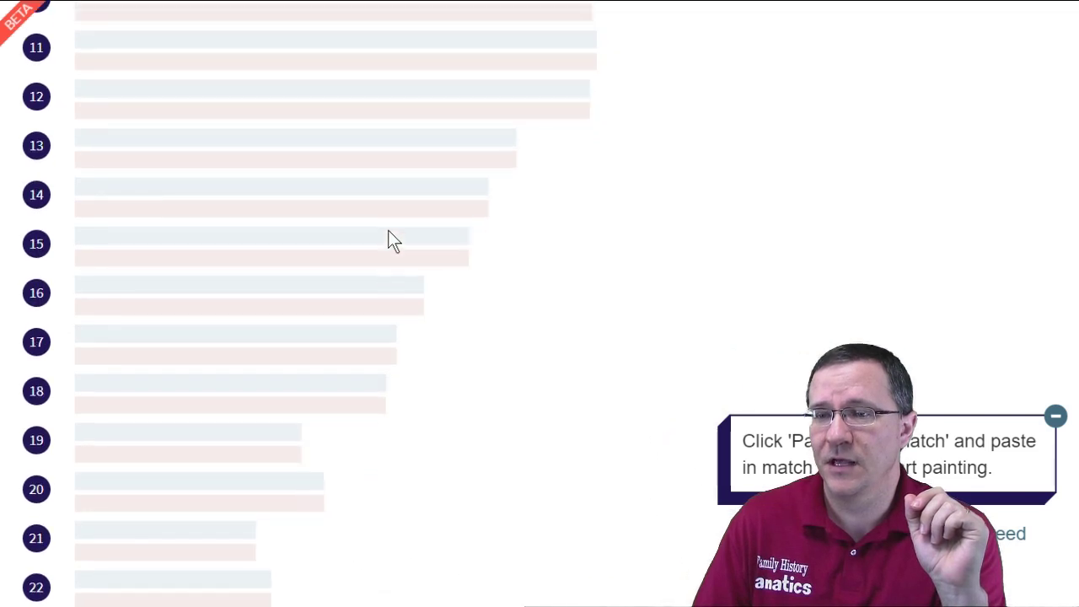
mouse_move(239, 337)
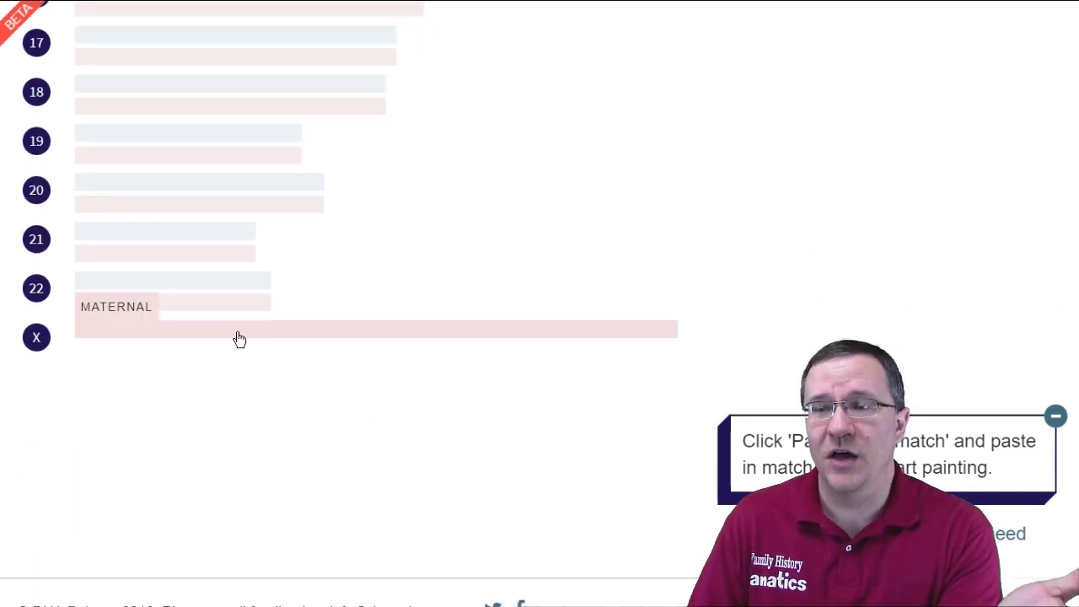
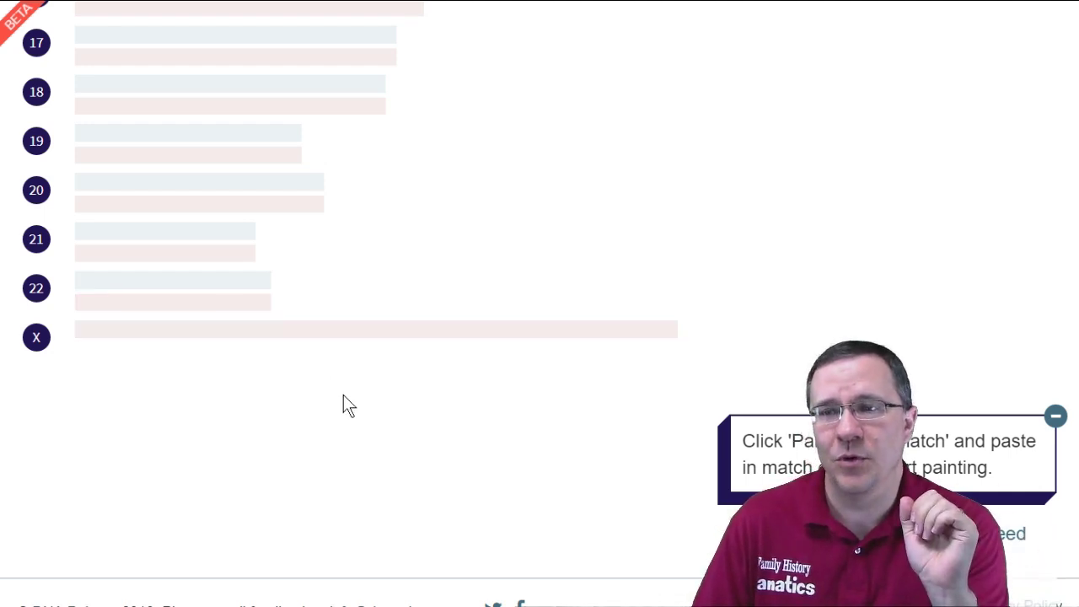
scroll(346, 402, up, 12)
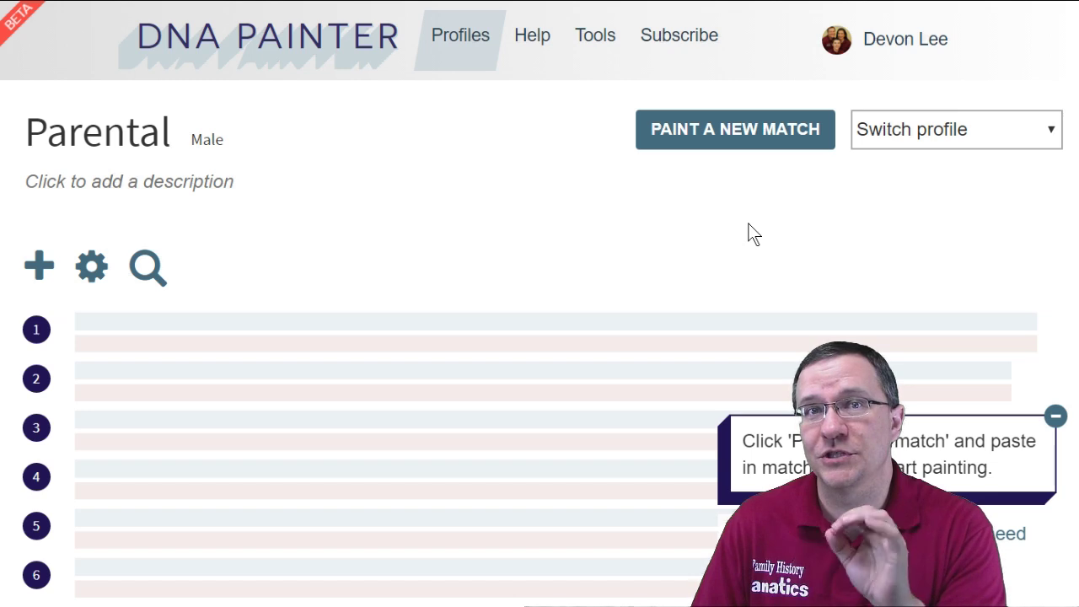
Start painting a new match, then copy the detailed segment data for all compared relatives from the DNA comparison page.
click(738, 135)
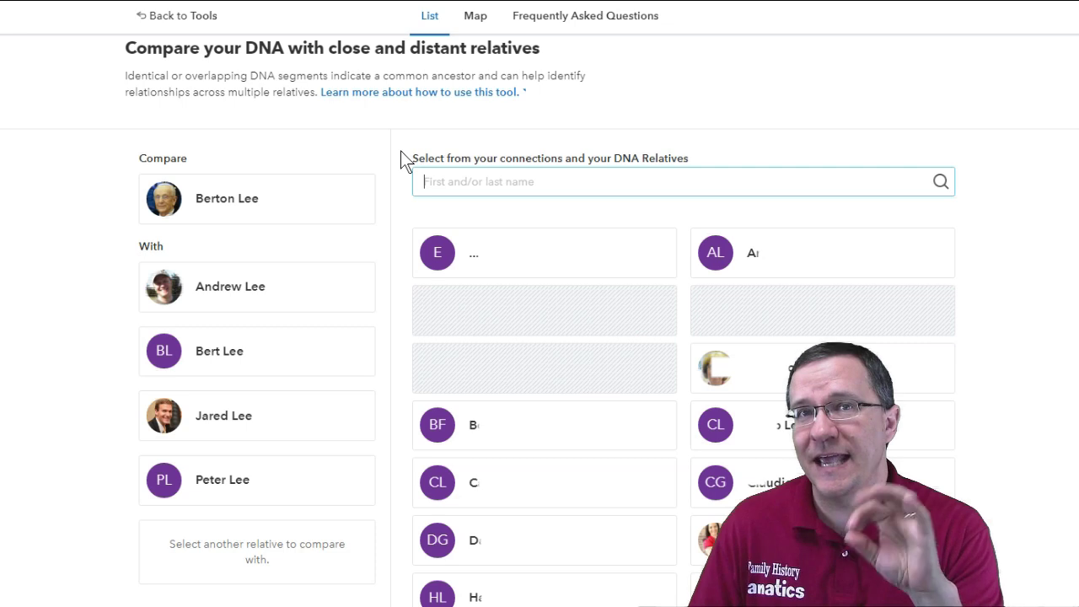
mouse_move(325, 230)
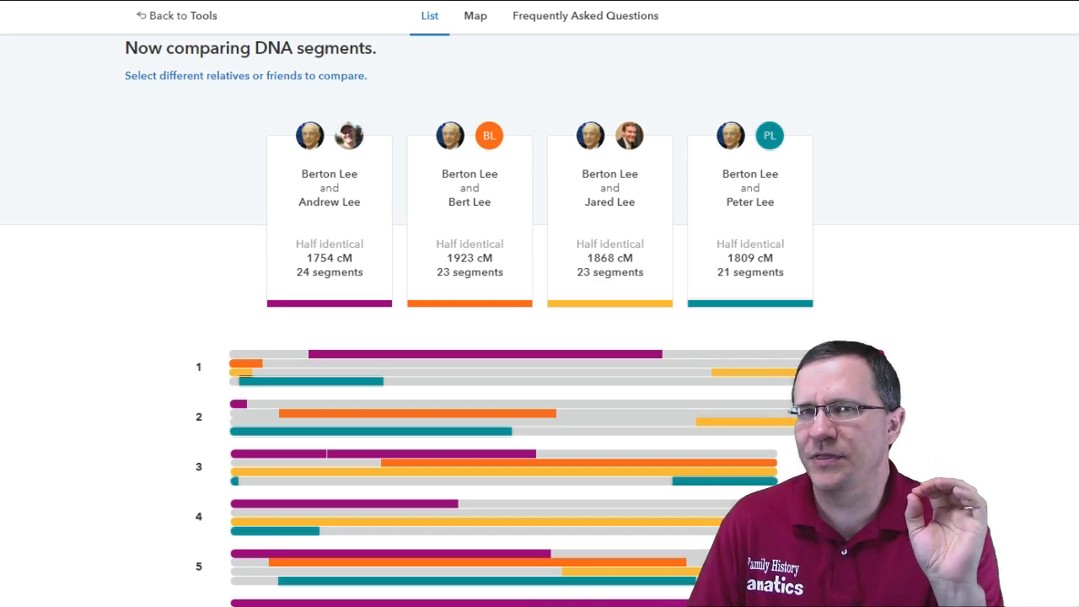
scroll(540, 337, down, 3)
scroll(1074, 140, down, 14)
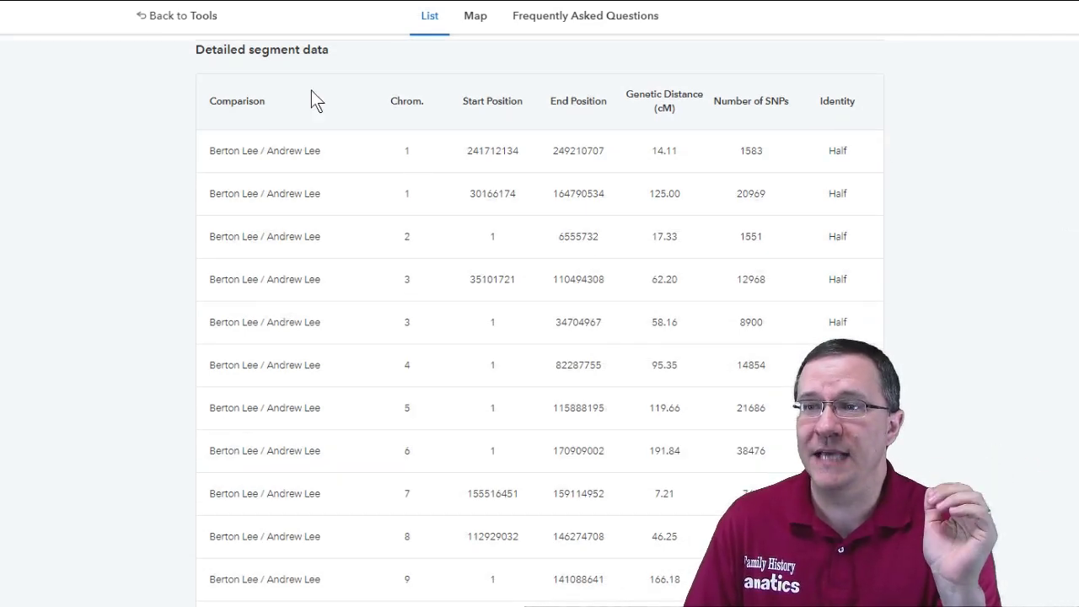
drag(381, 140, 830, 346)
scroll(498, 398, down, 12)
scroll(494, 407, down, 15)
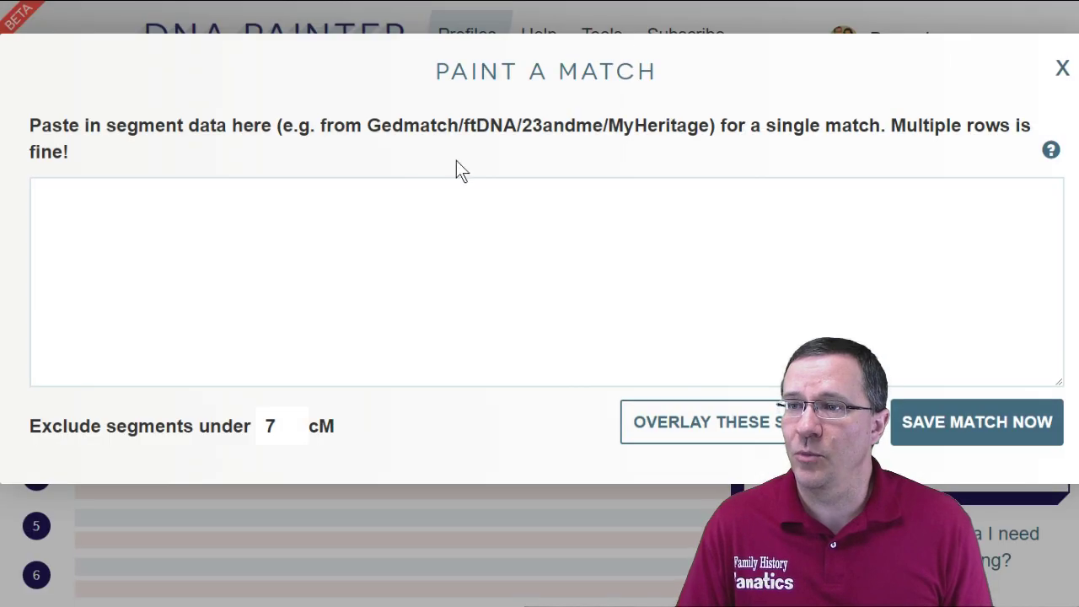
Paste the copied segment rows into the match data and proceed to saving the match.
click(321, 255)
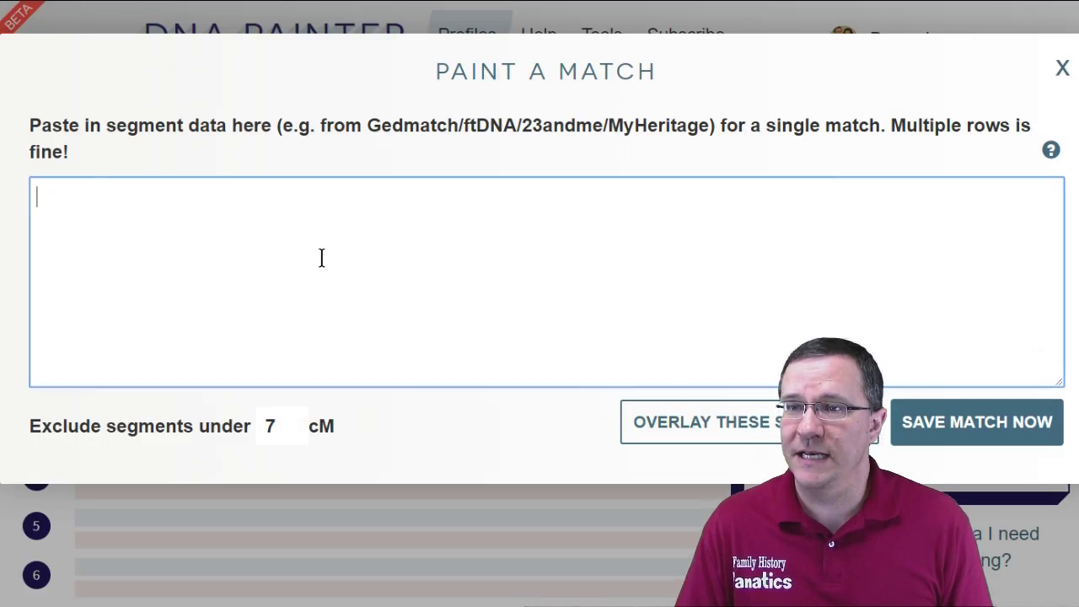
key(ctrl+v)
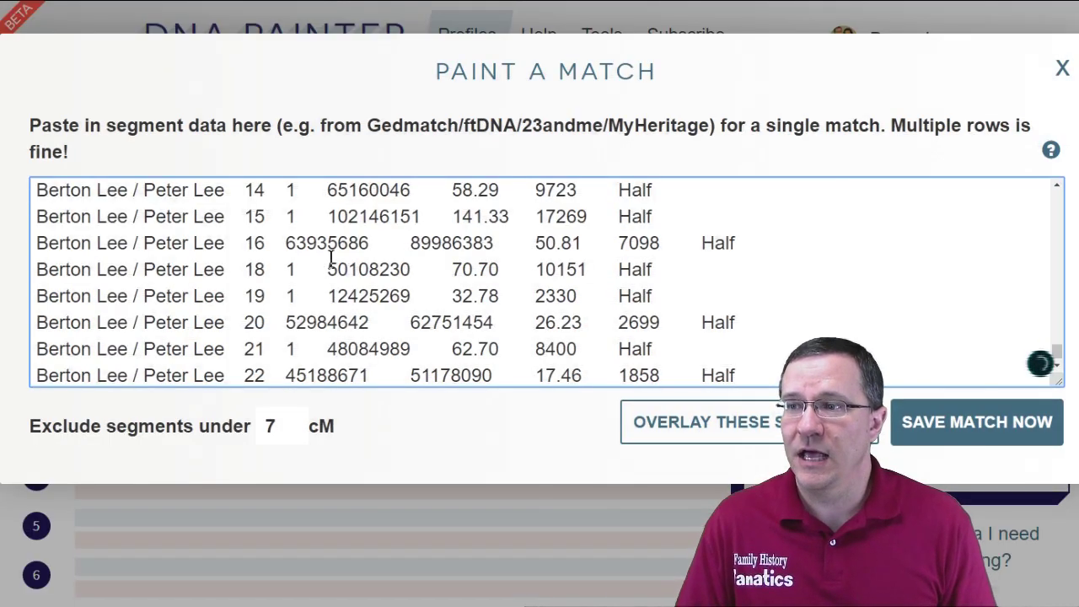
click(969, 434)
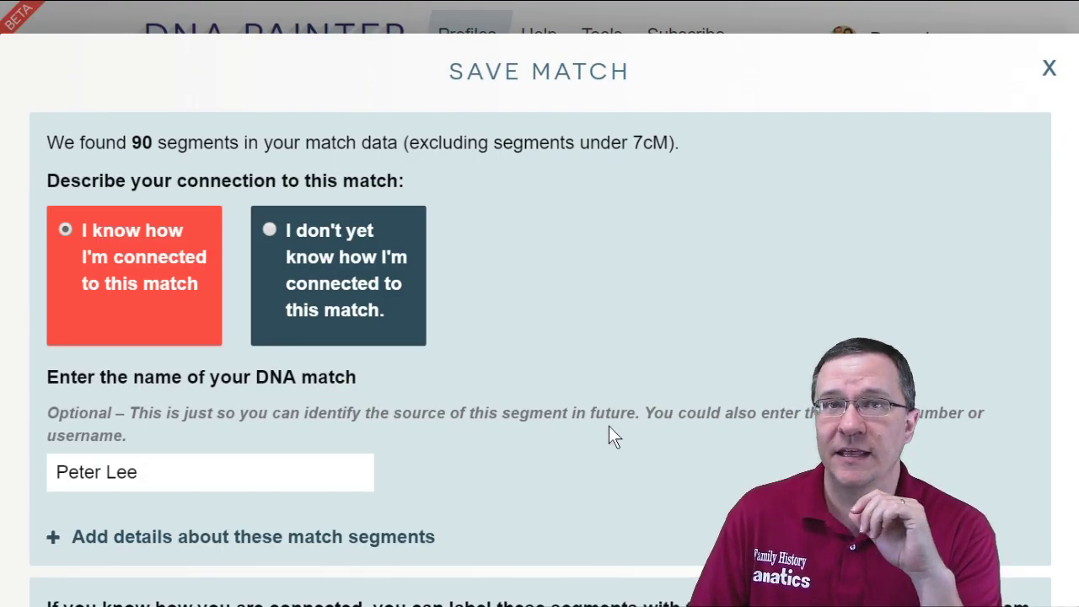
Clear the DNA match's name and enter Grandfather as the ancestor's name.
click(166, 477)
key(ctrl+a)
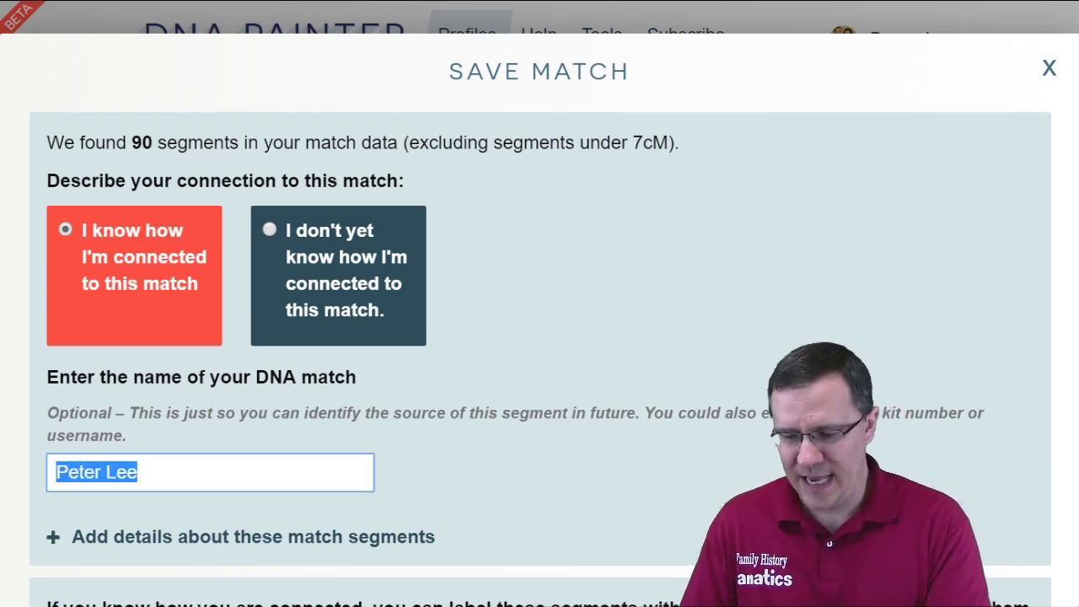
key(BackSpace)
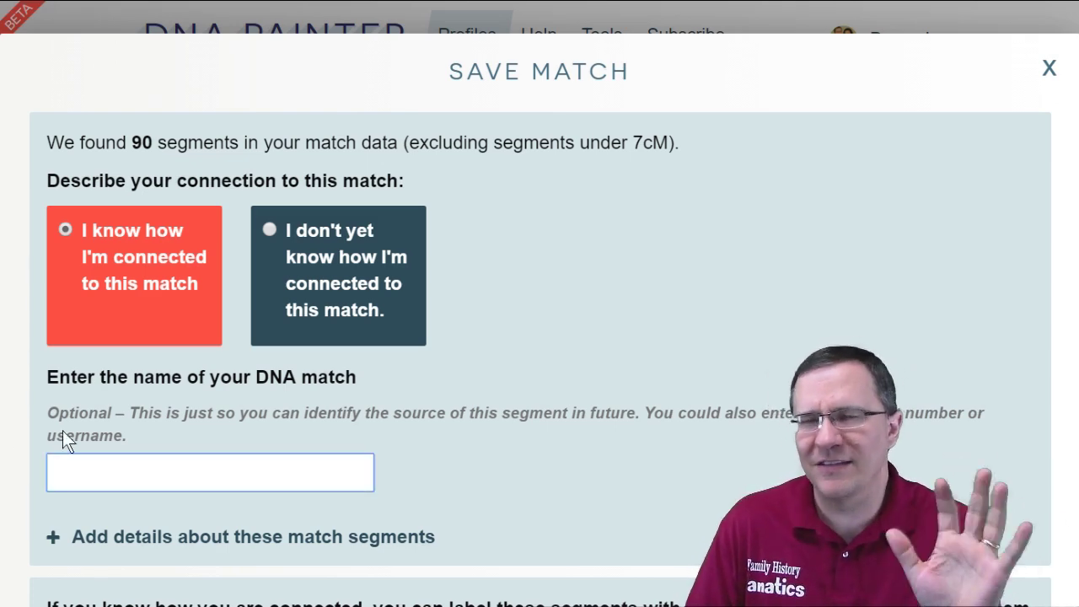
scroll(536, 366, down, 3)
click(143, 550)
text(Gra)
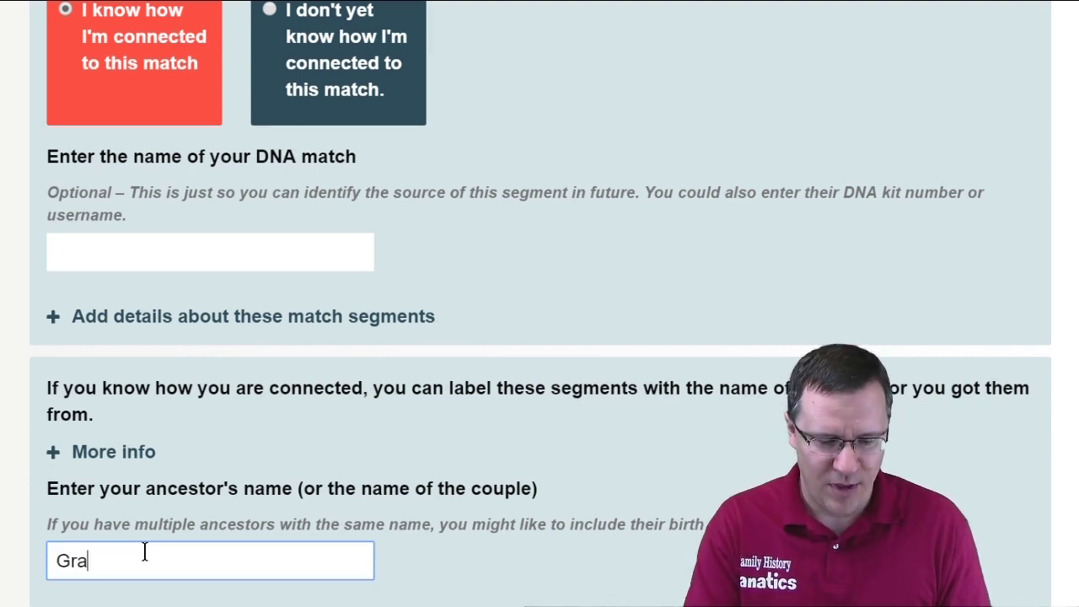
text(ndfather)
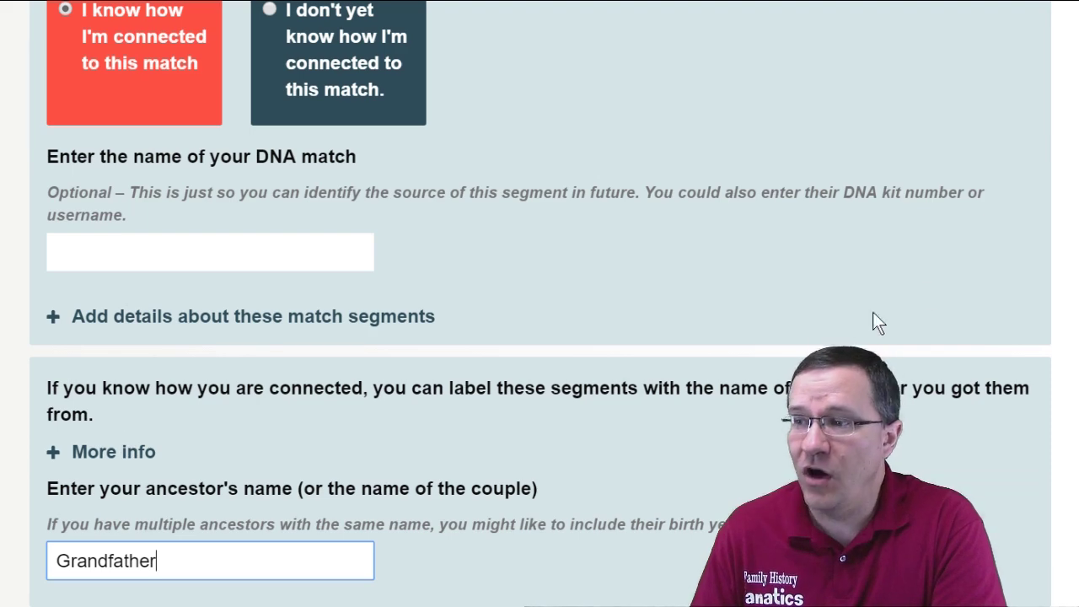
Assign the match to the Paternal side with the blue colour #0316c1 and save it.
scroll(1071, 354, down, 4)
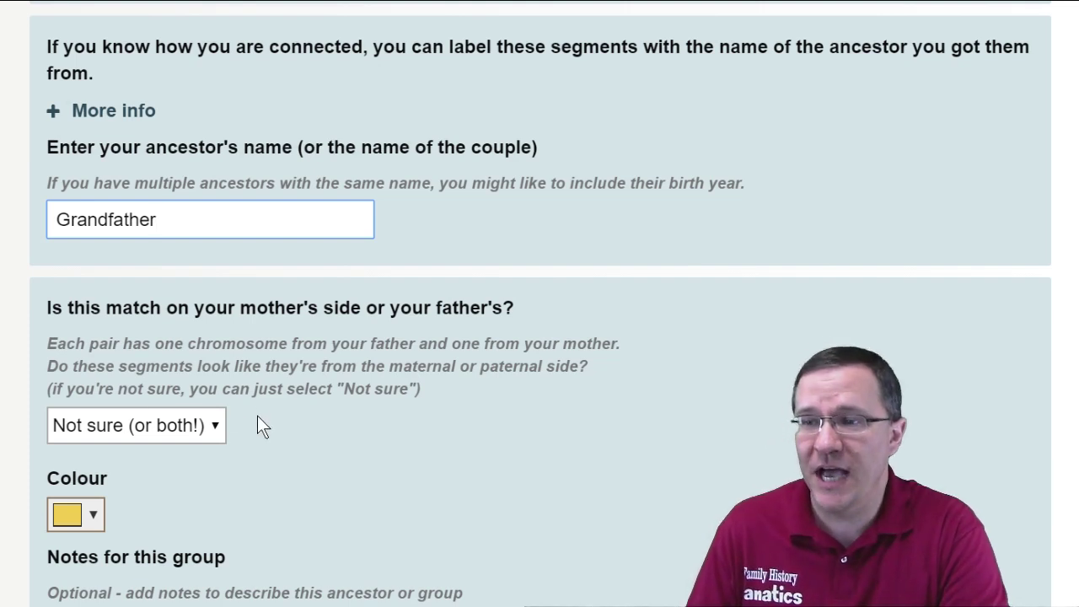
click(215, 428)
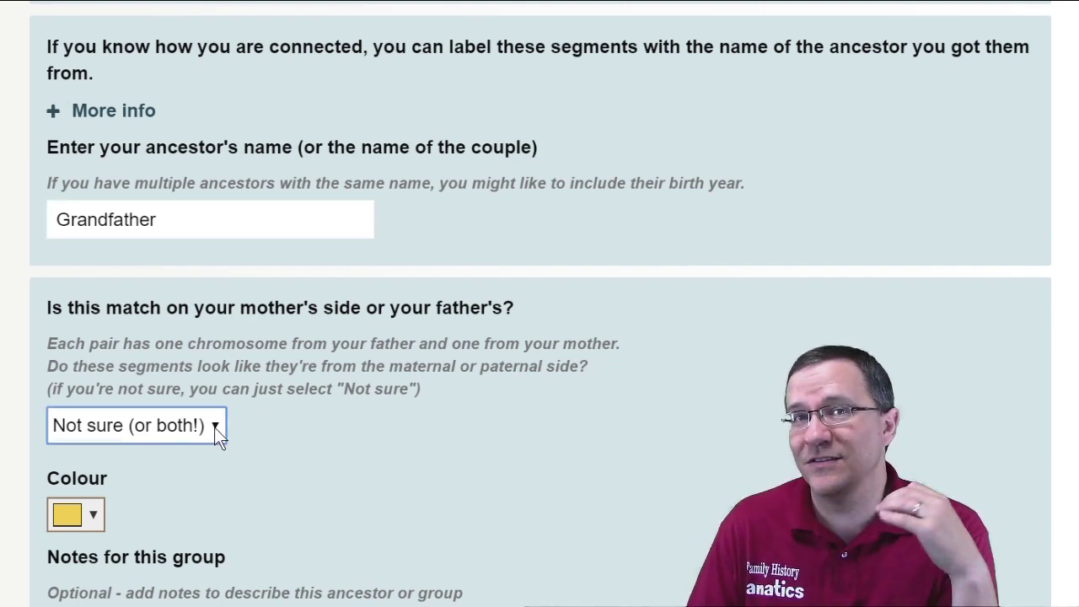
click(178, 472)
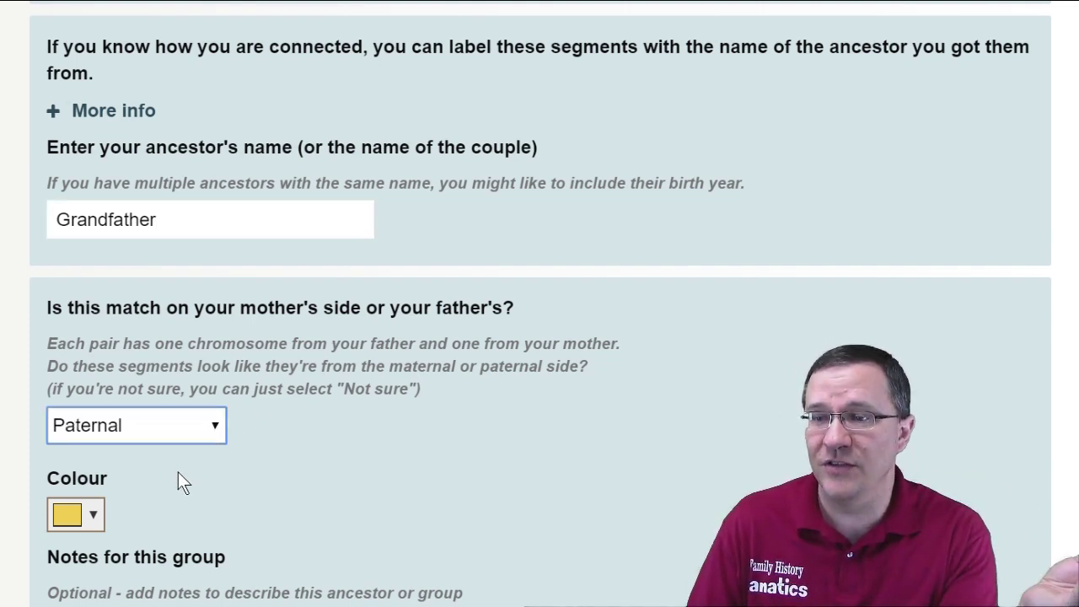
click(92, 513)
click(187, 335)
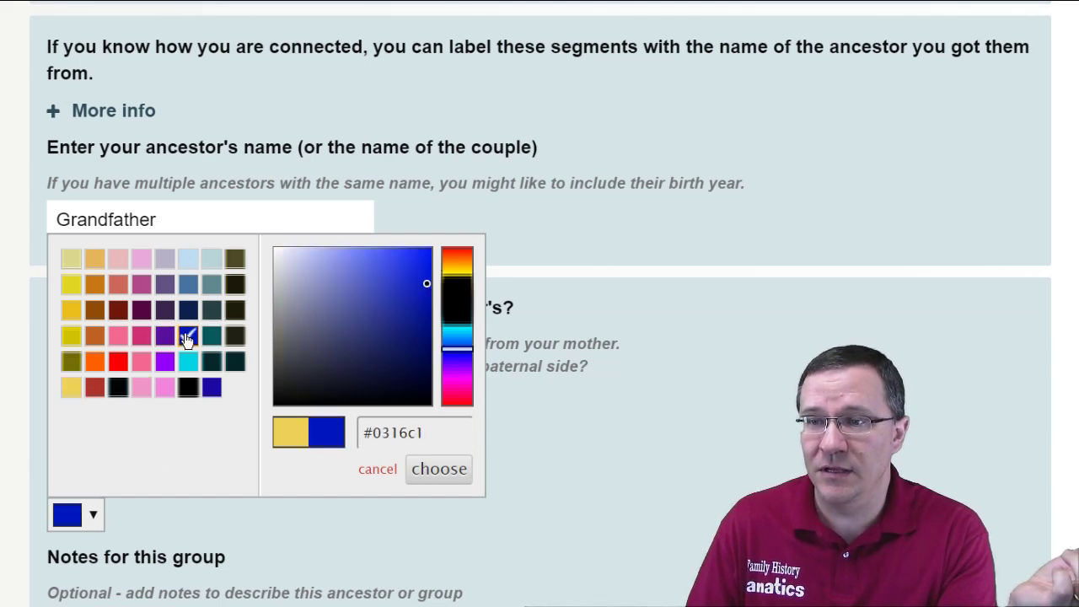
click(439, 469)
scroll(435, 529, down, 4)
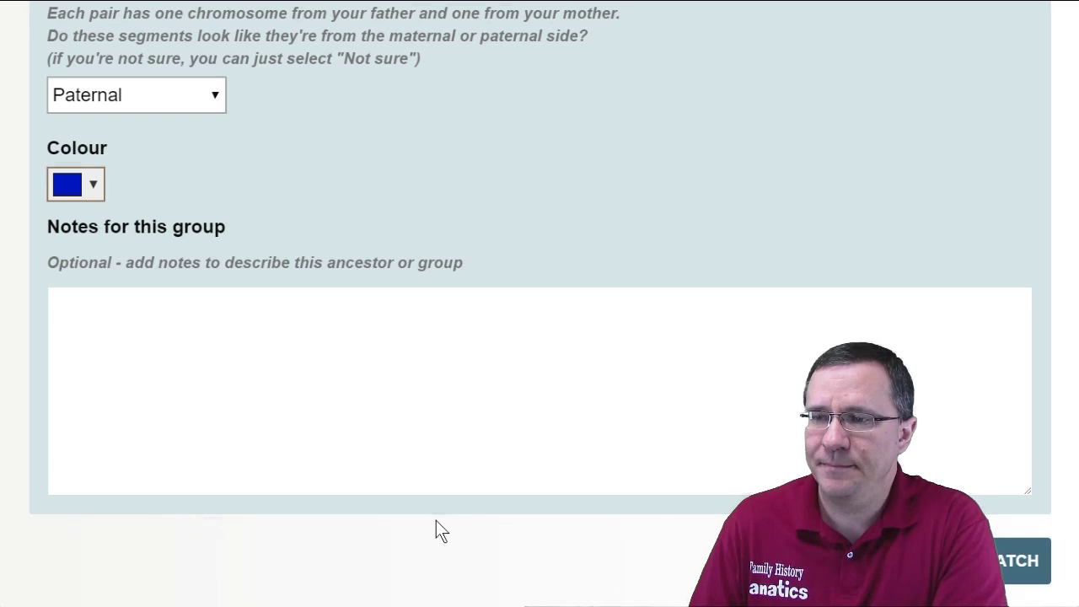
click(1022, 561)
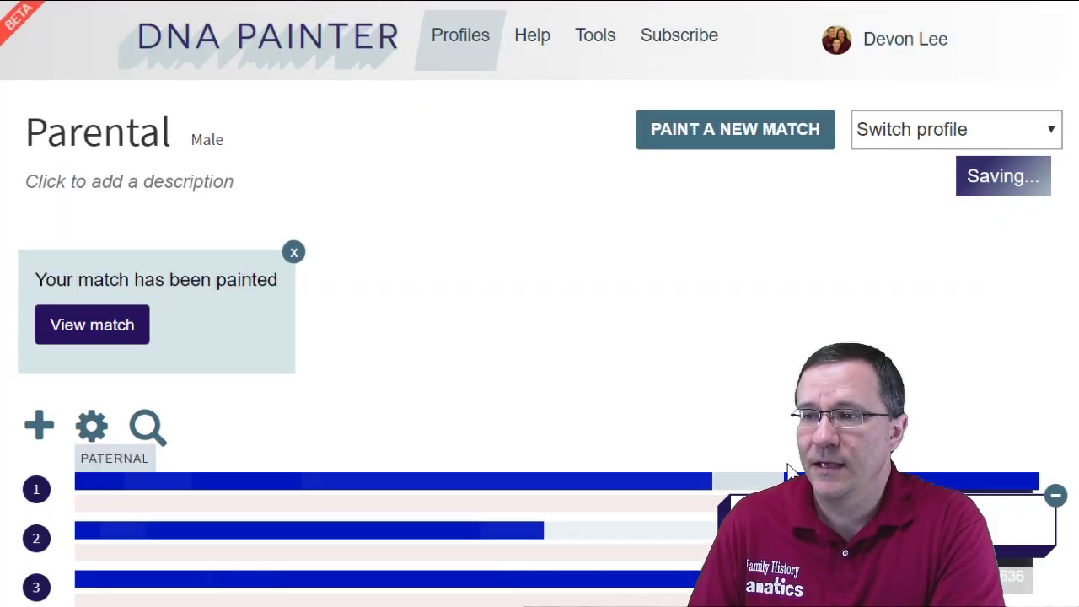
Dismiss the painted-match notice and reload the profile page to refresh the painted segments.
scroll(792, 405, down, 1)
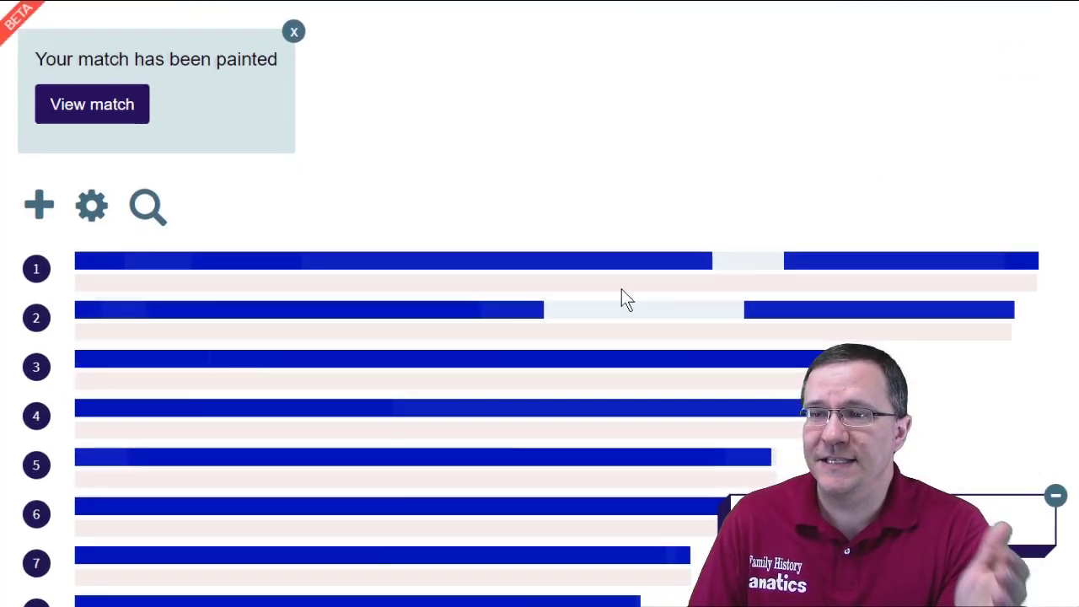
mouse_move(484, 266)
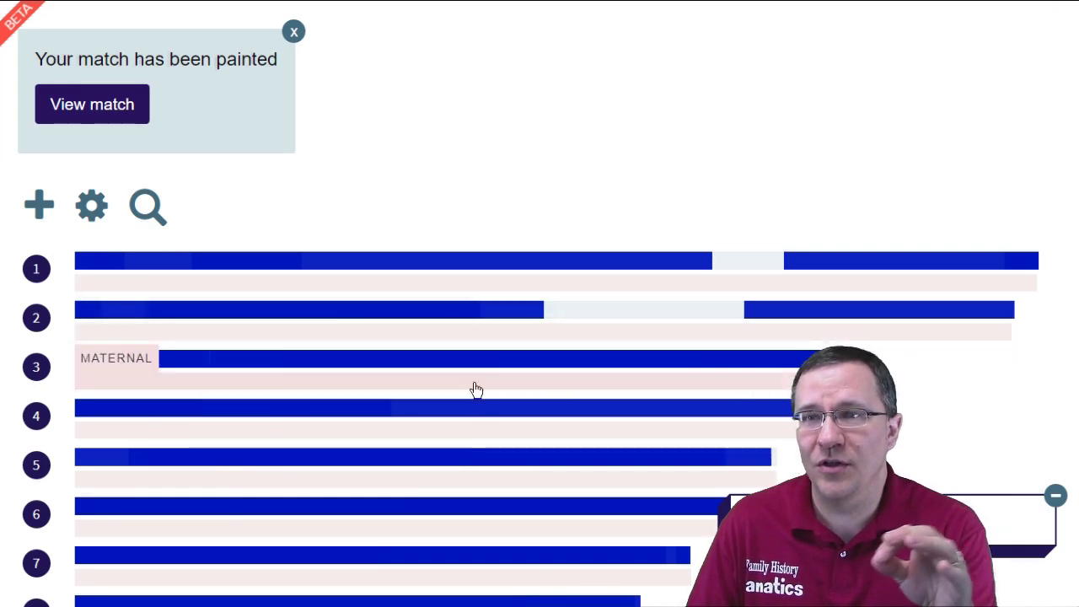
scroll(483, 405, down, 3)
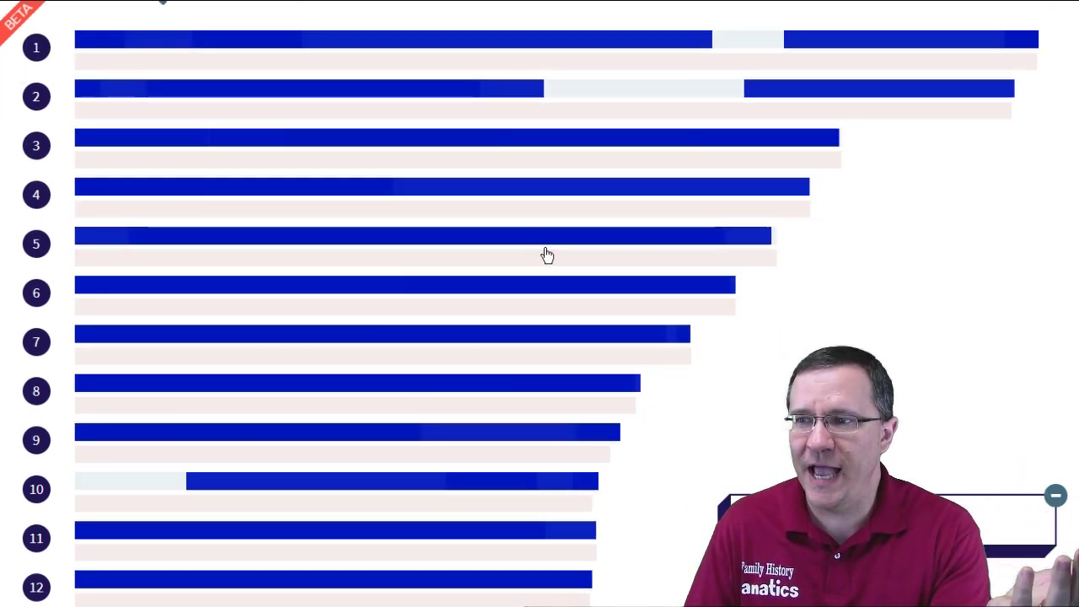
scroll(547, 255, down, 3)
scroll(547, 255, up, 4)
scroll(546, 255, up, 4)
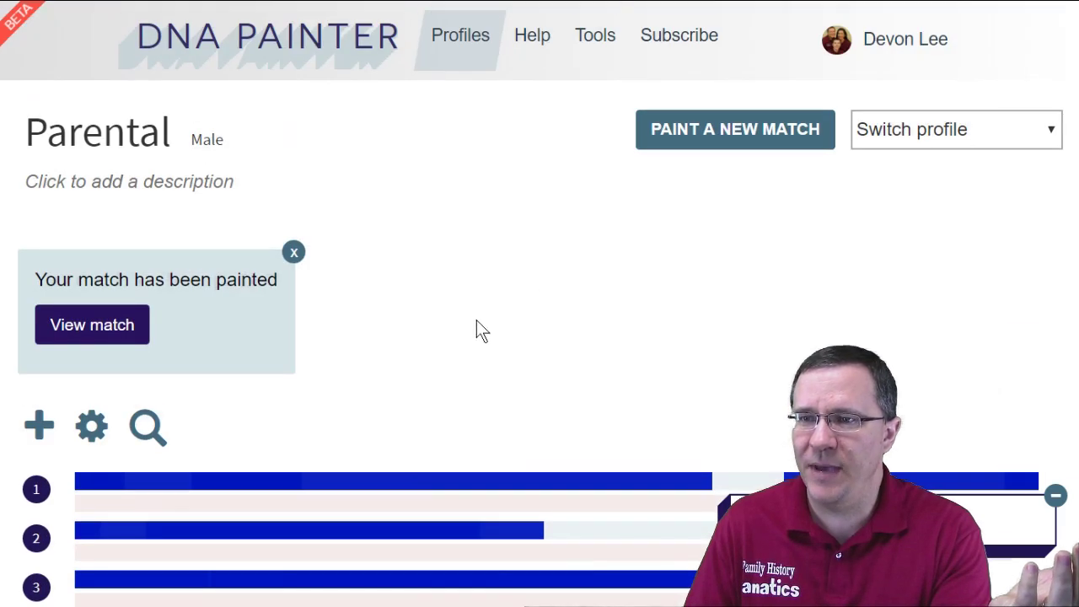
click(295, 251)
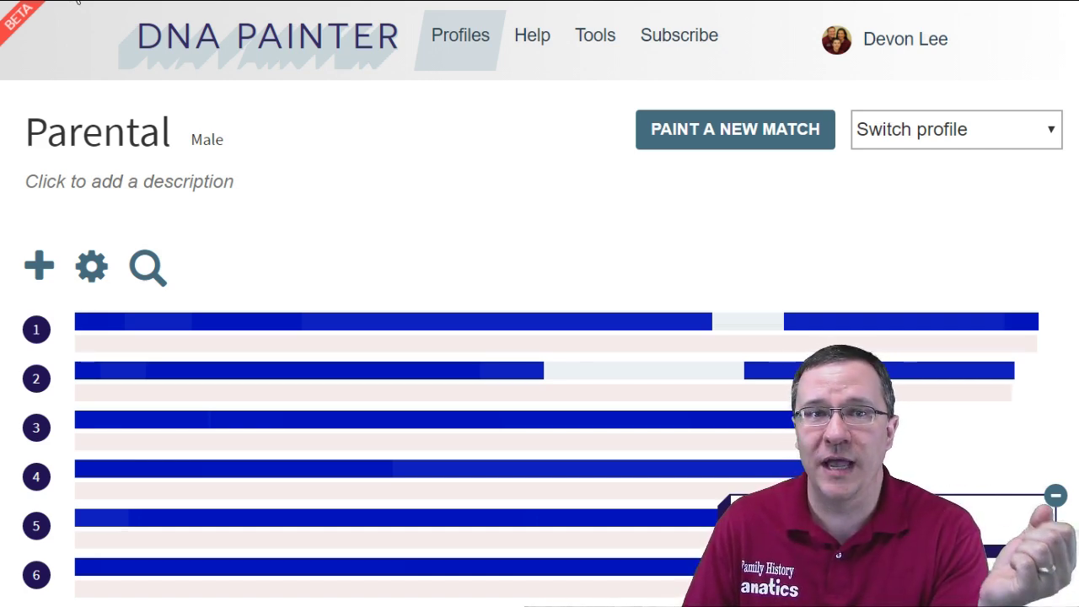
key(F5)
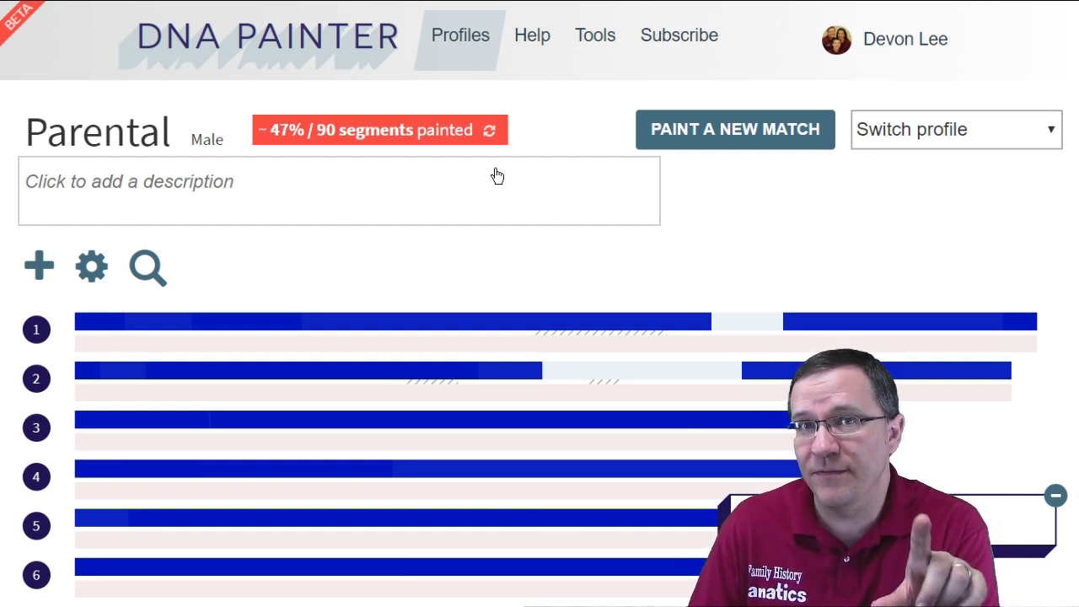
Switch to GEDmatch and run a Segment Search at 7 cM on the kits chosen for multi-kit analysis, highlighting the segment data columns.
mouse_move(285, 137)
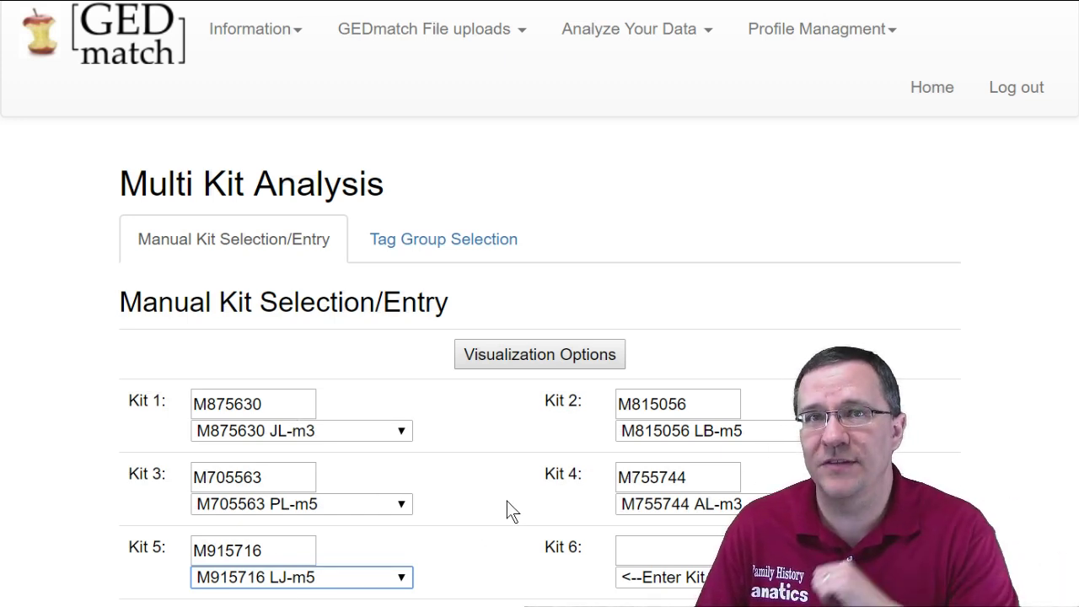
click(549, 358)
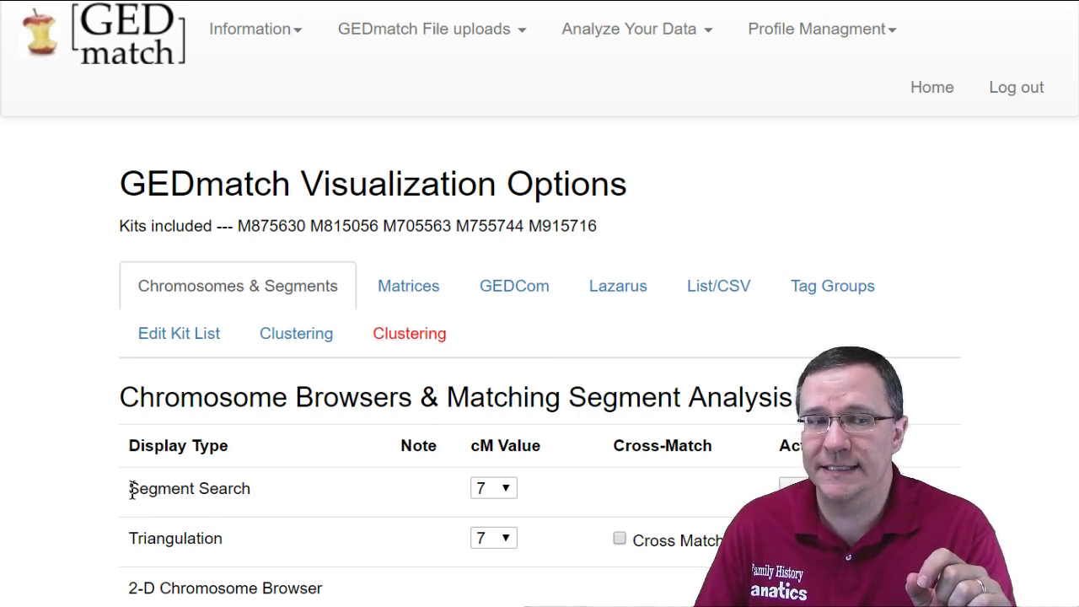
drag(130, 488, 172, 489)
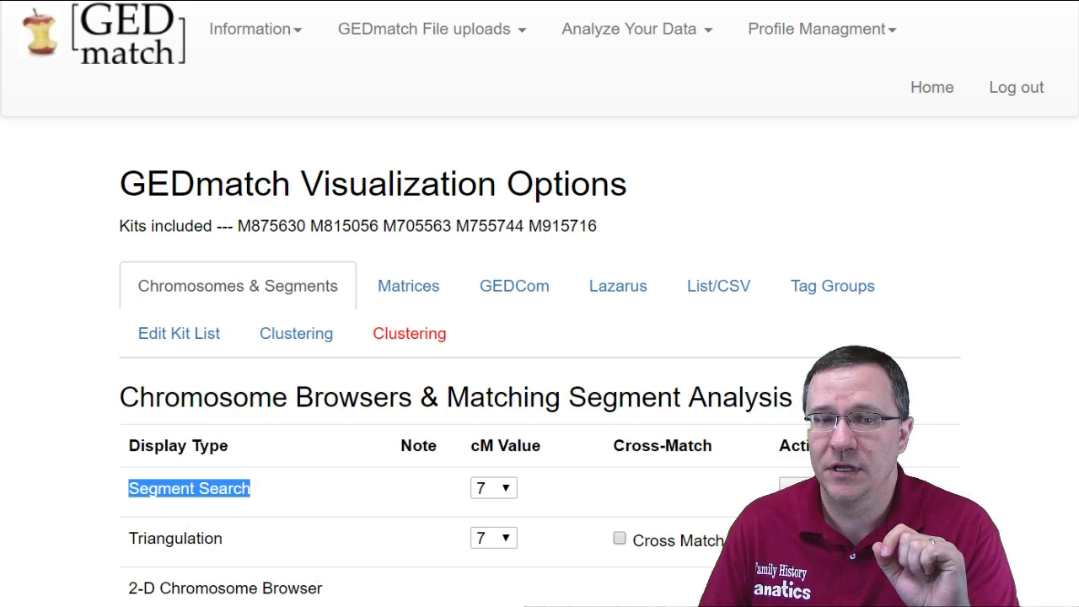
click(788, 491)
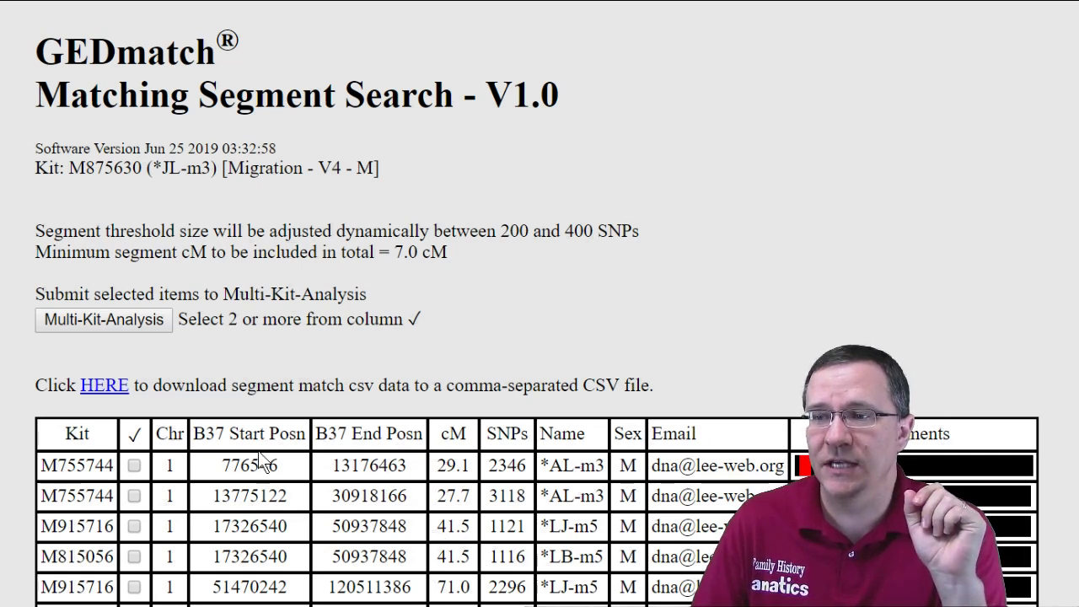
drag(221, 433, 528, 438)
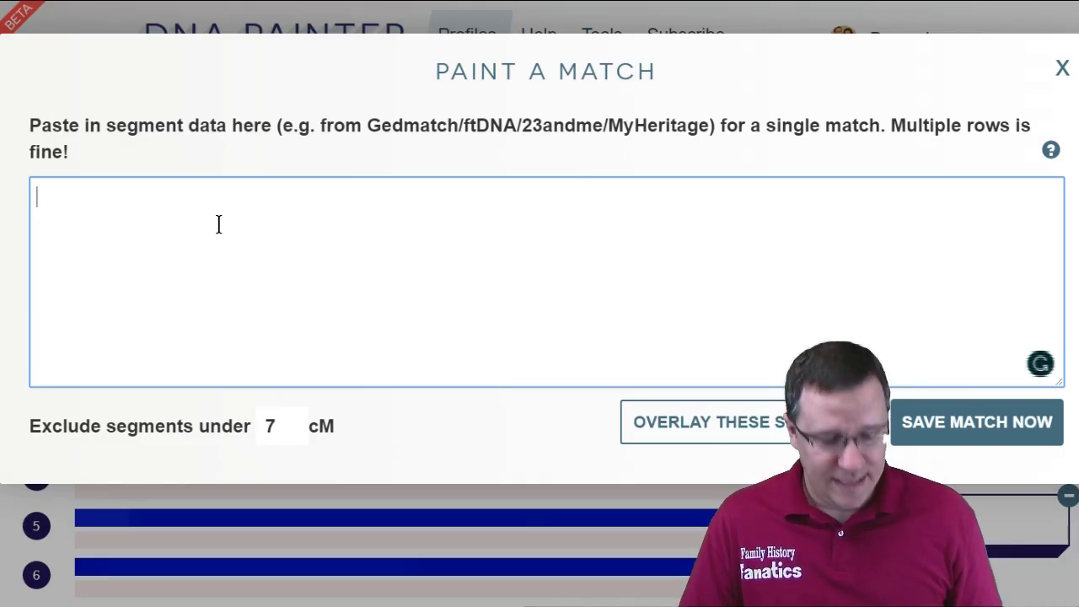
Paste the copied segment rows into a new DNA Painter match and enter Grandmother as the ancestor's name.
key(ctrl+v)
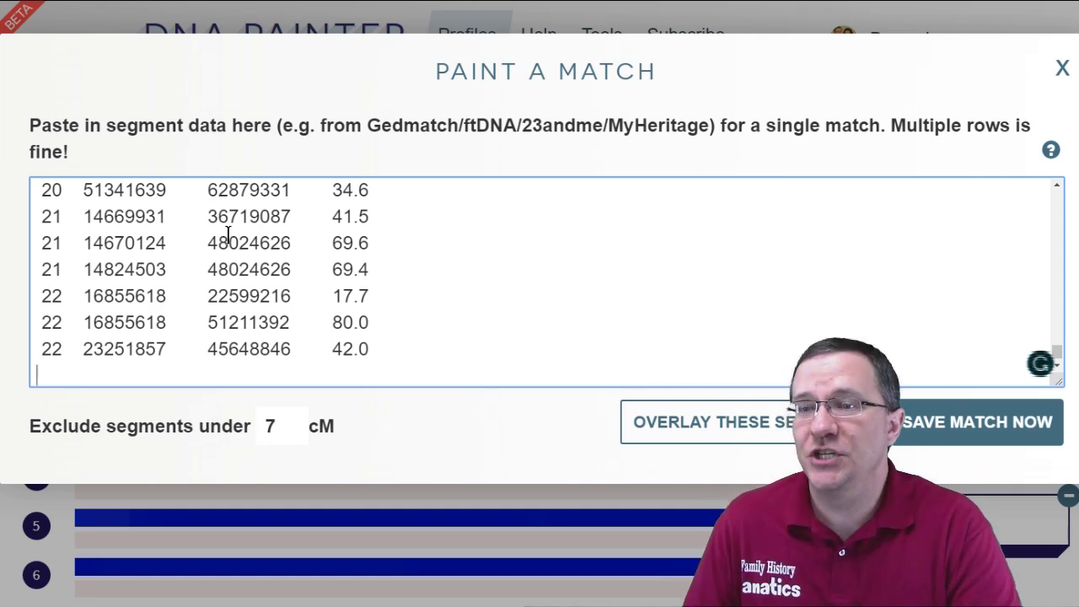
click(934, 428)
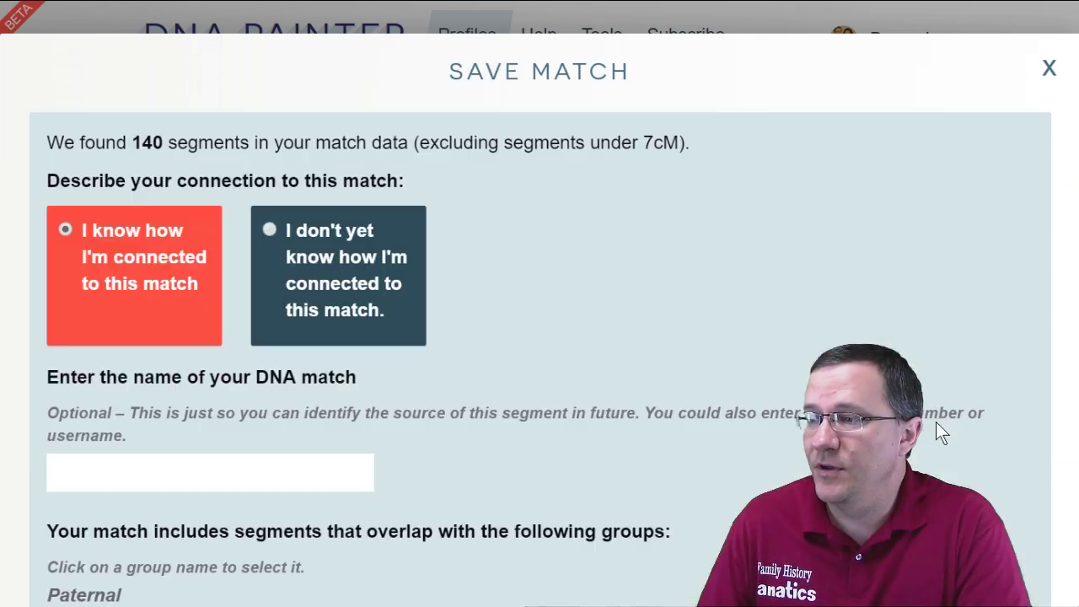
scroll(277, 473, down, 3)
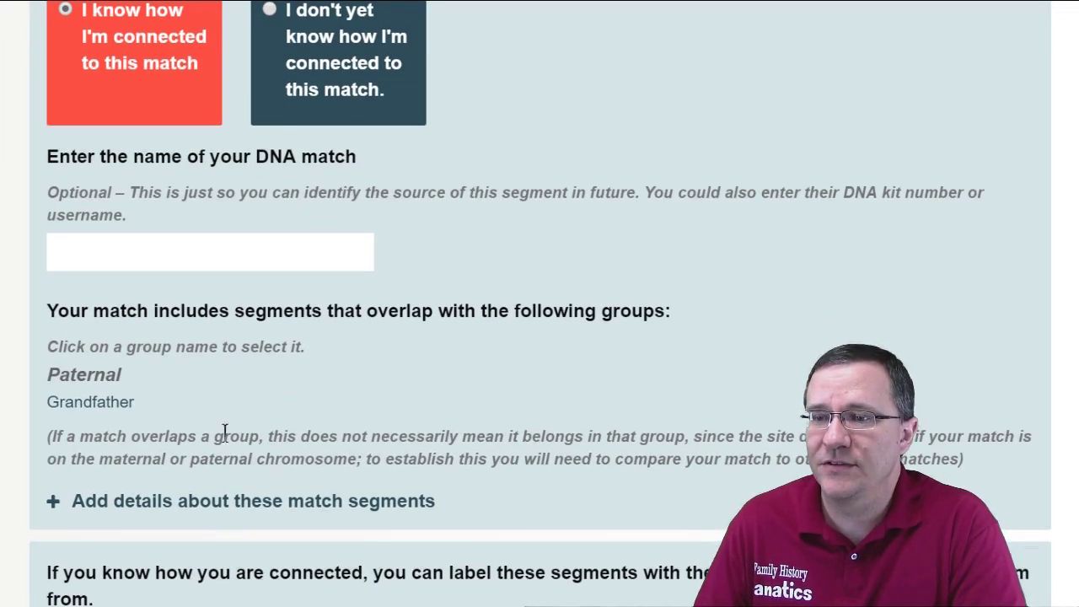
scroll(231, 392, down, 3)
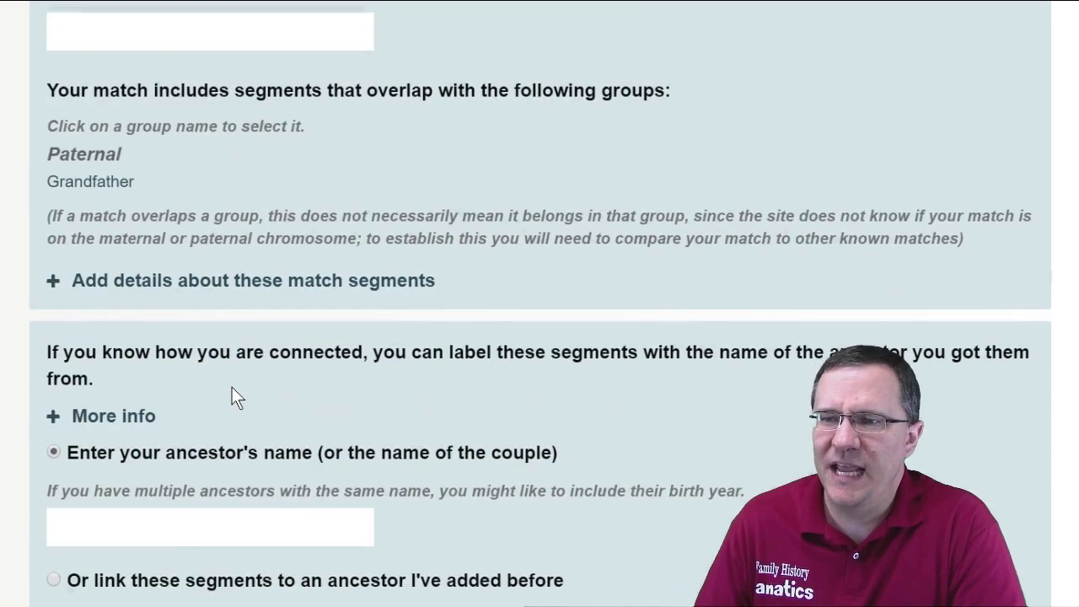
click(200, 515)
text(Grandmother)
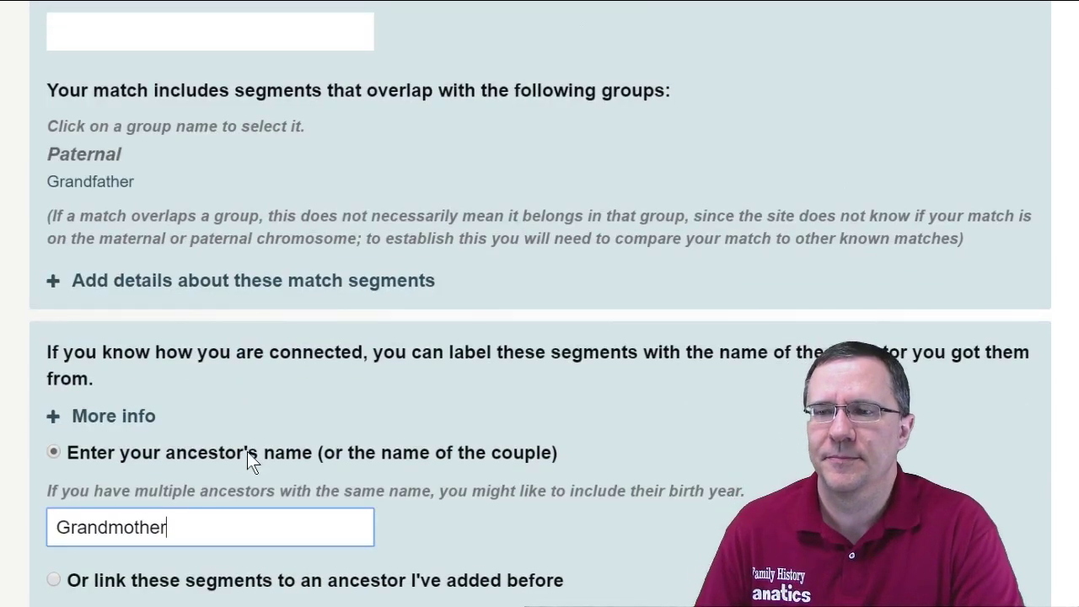
Assign the match to the Maternal side with the pink colour #f497ca and save it.
scroll(249, 451, down, 7)
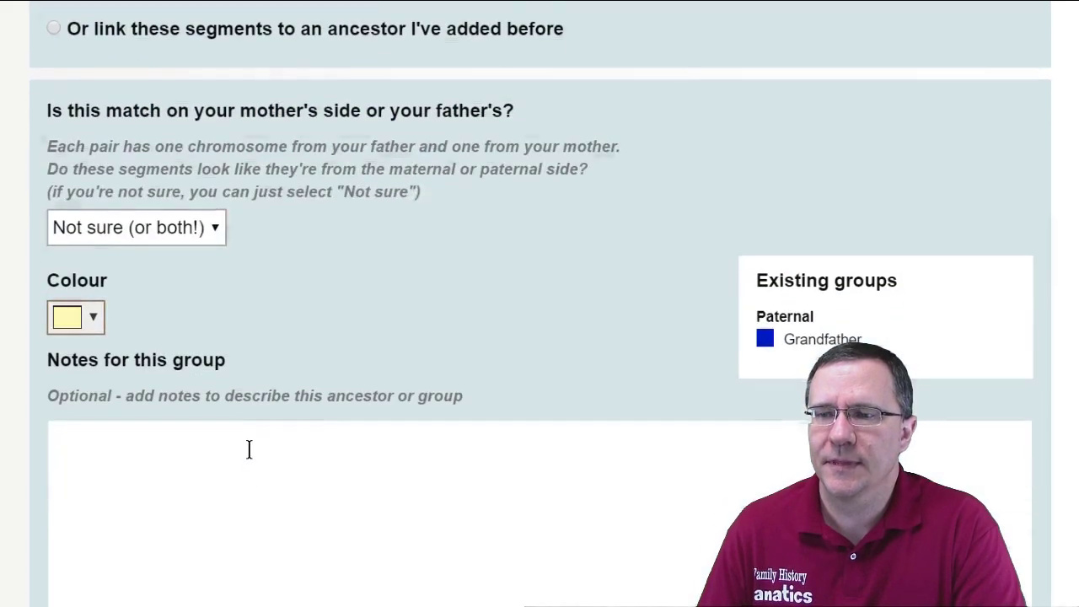
key(m)
click(96, 317)
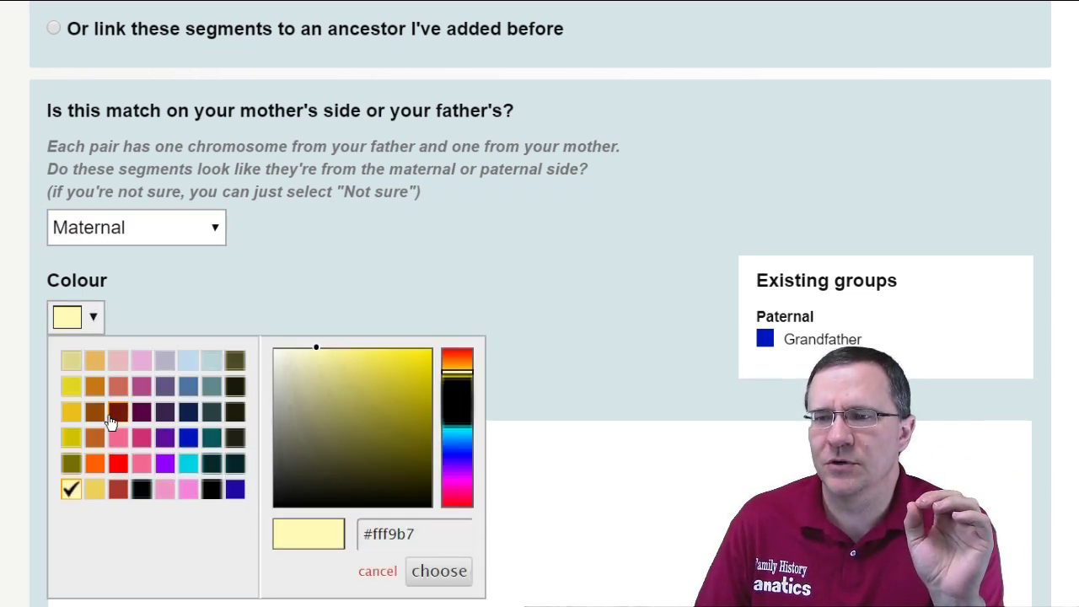
click(164, 490)
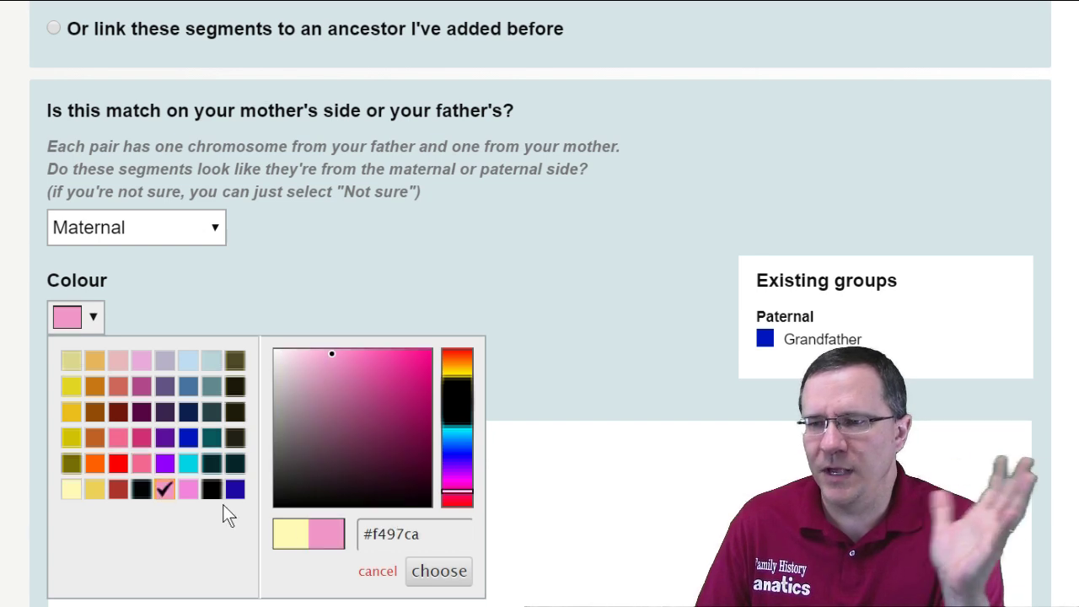
click(439, 571)
scroll(368, 439, down, 2)
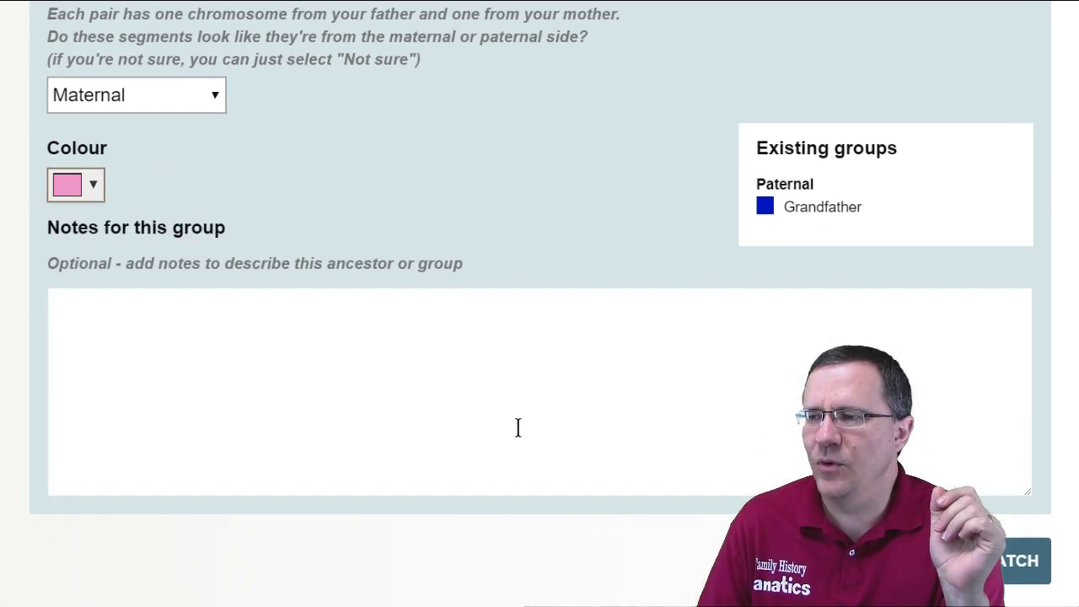
click(969, 560)
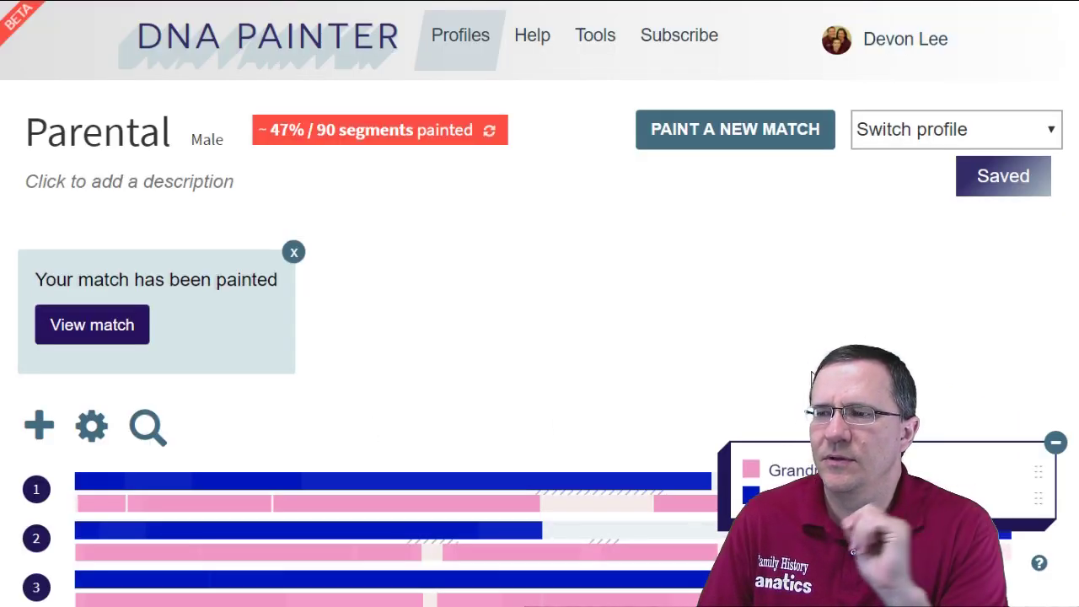
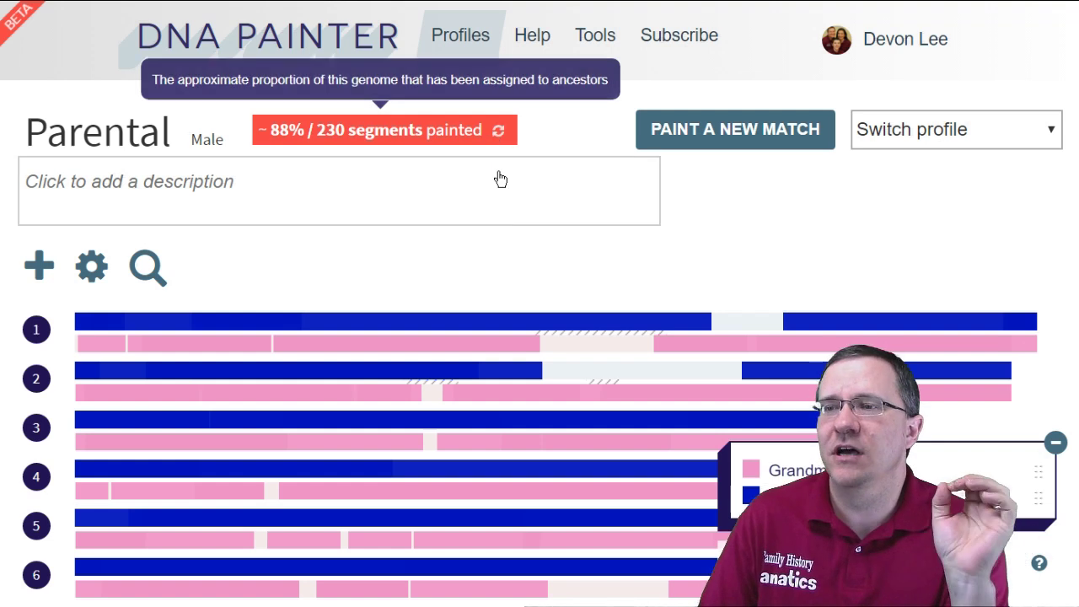
Review the Grandfather and Grandmother segments painted on all chromosomes from 1 to X.
mouse_move(619, 419)
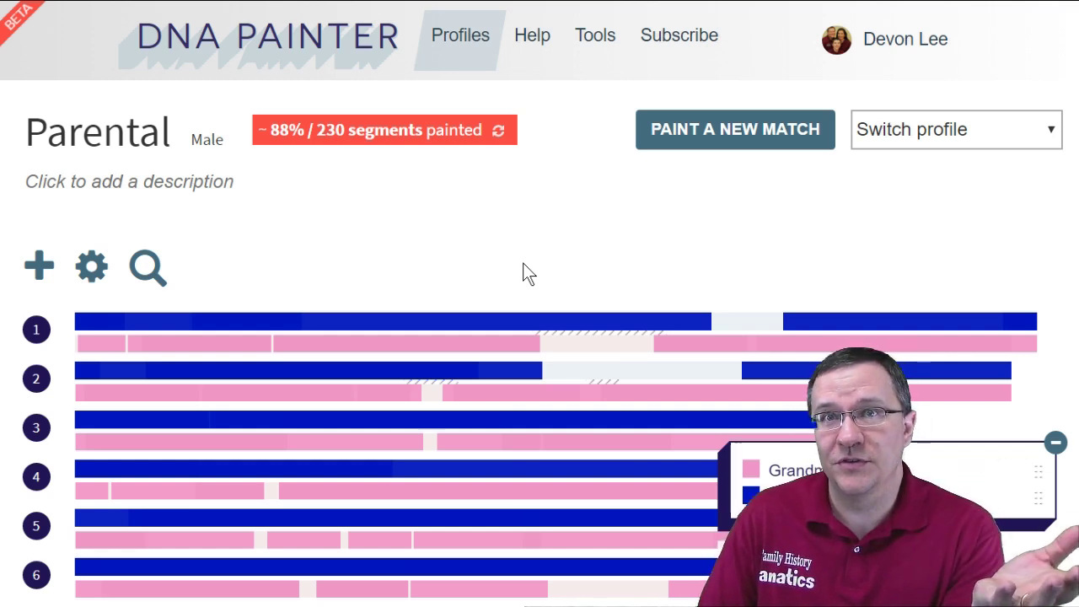
mouse_move(310, 129)
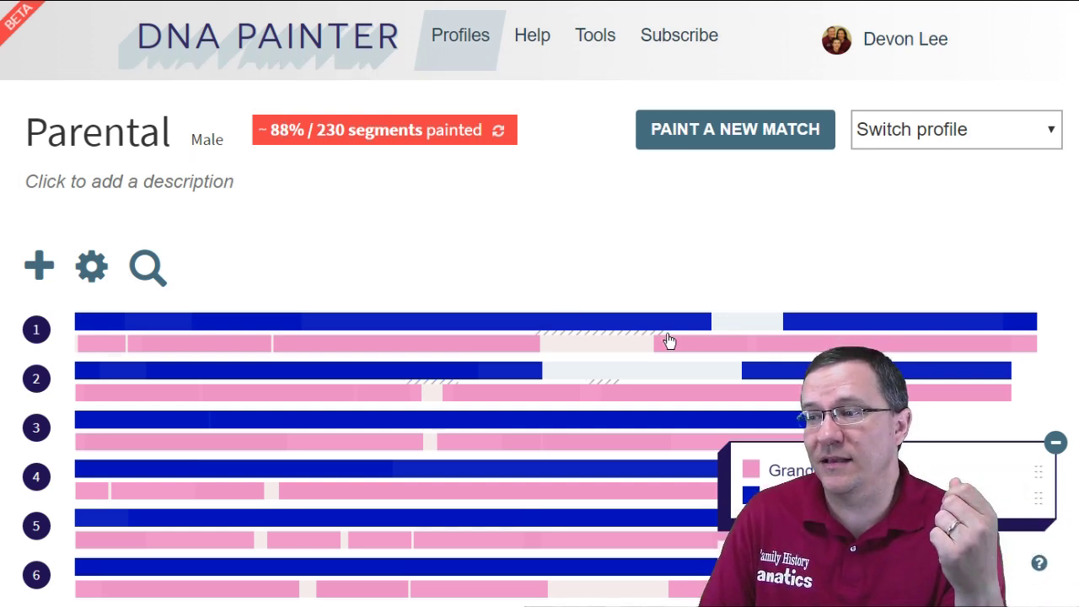
scroll(1003, 398, down, 5)
scroll(494, 346, down, 6)
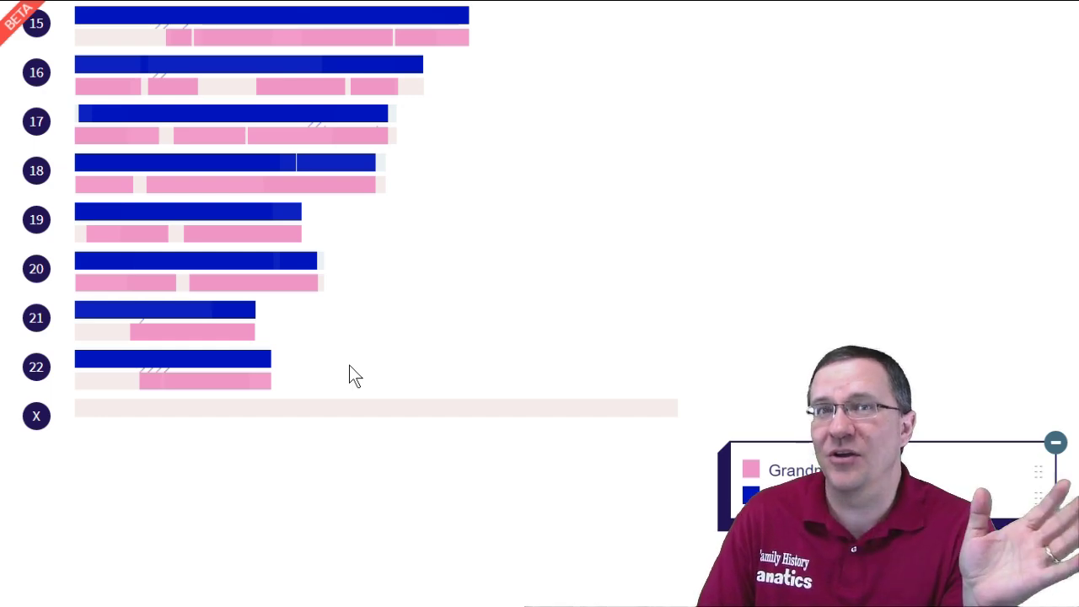
scroll(638, 263, up, 4)
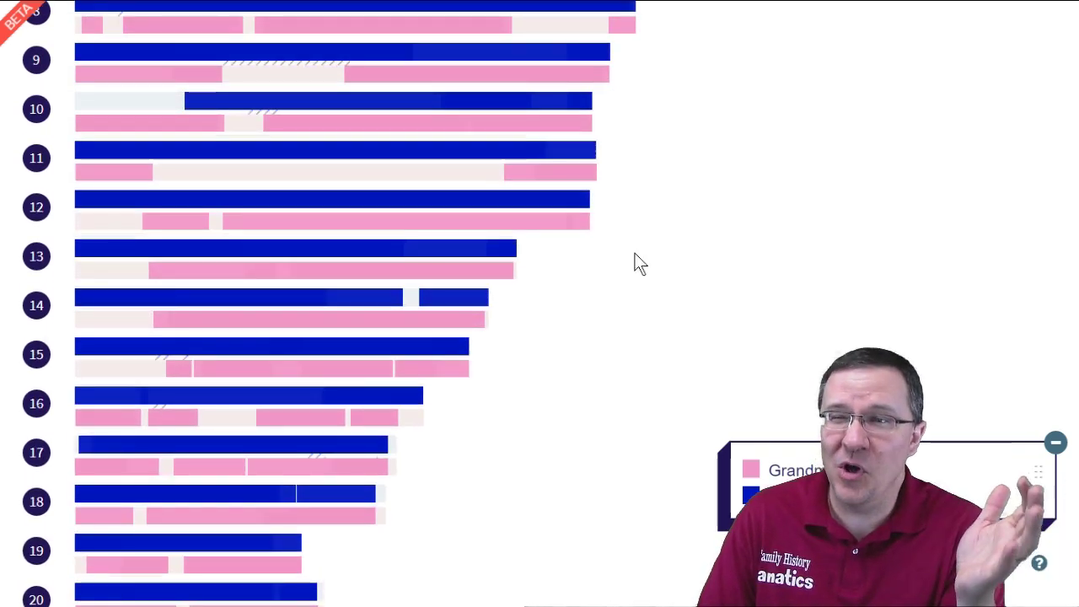
scroll(638, 263, up, 8)
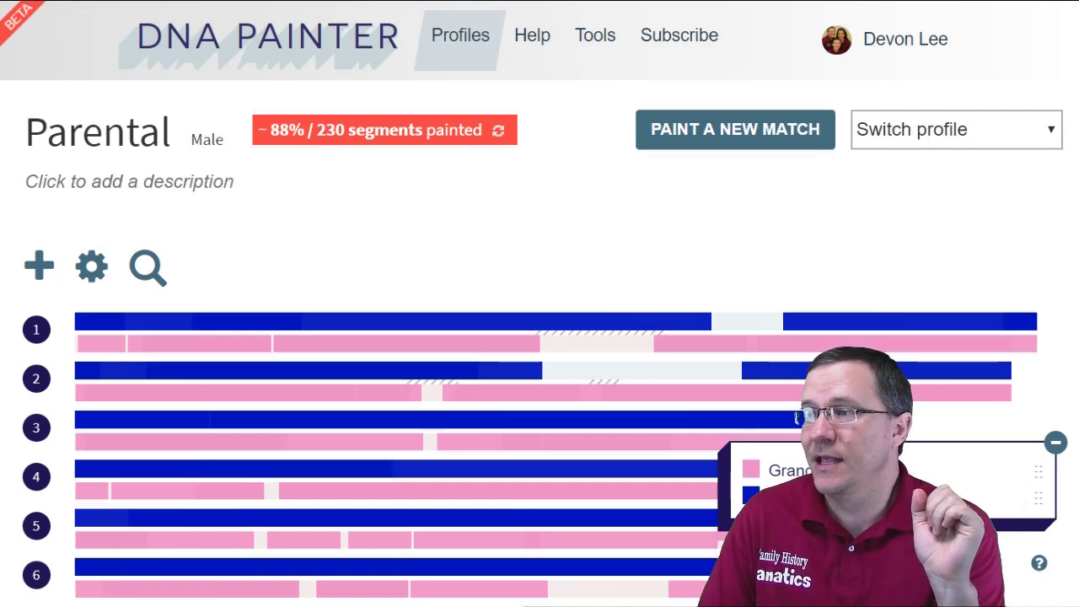
View the paternal chromosomes alone and the maternal chromosomes alone to check each side's painted percentage.
scroll(1076, 284, down, 2)
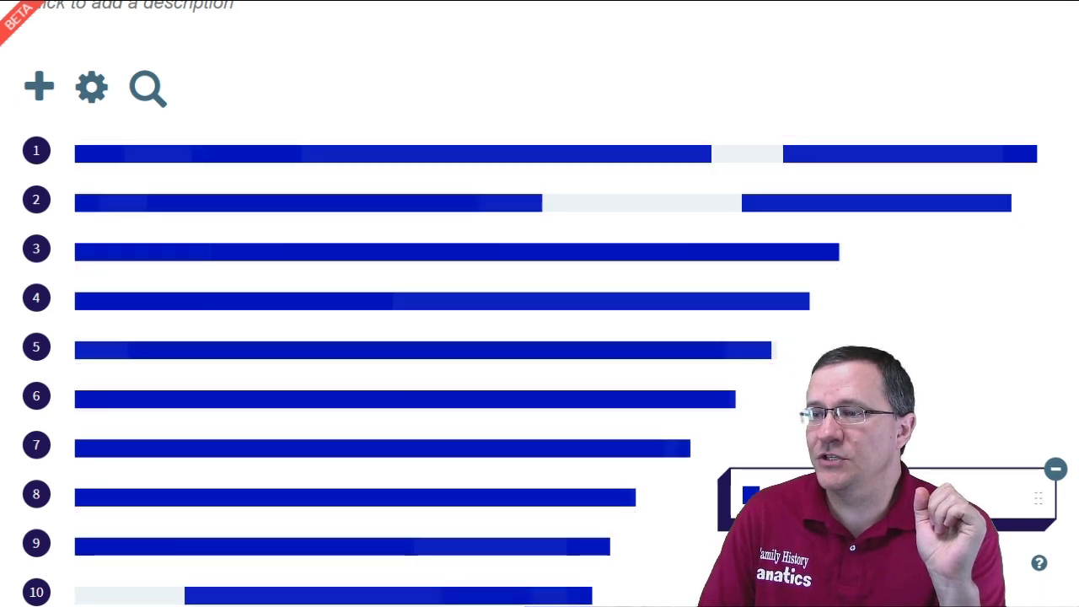
scroll(645, 357, up, 2)
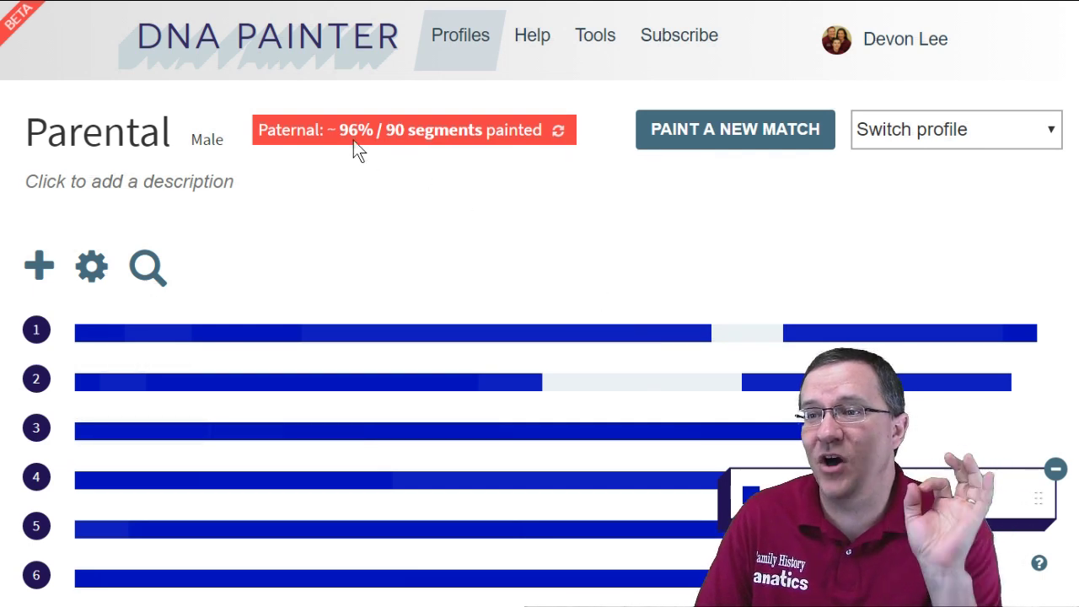
mouse_move(353, 139)
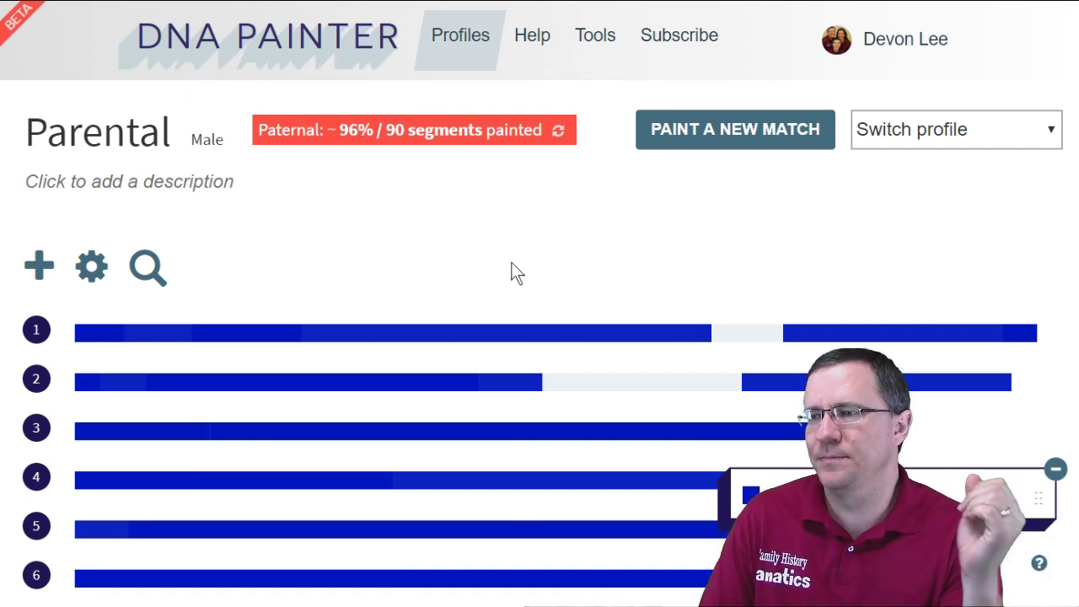
click(558, 130)
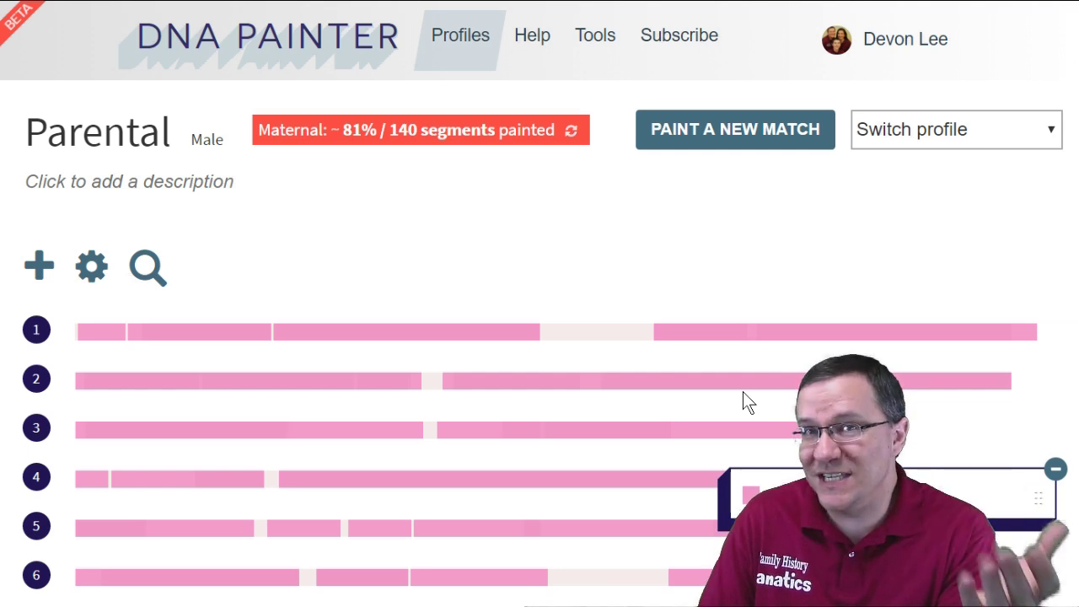
mouse_move(723, 444)
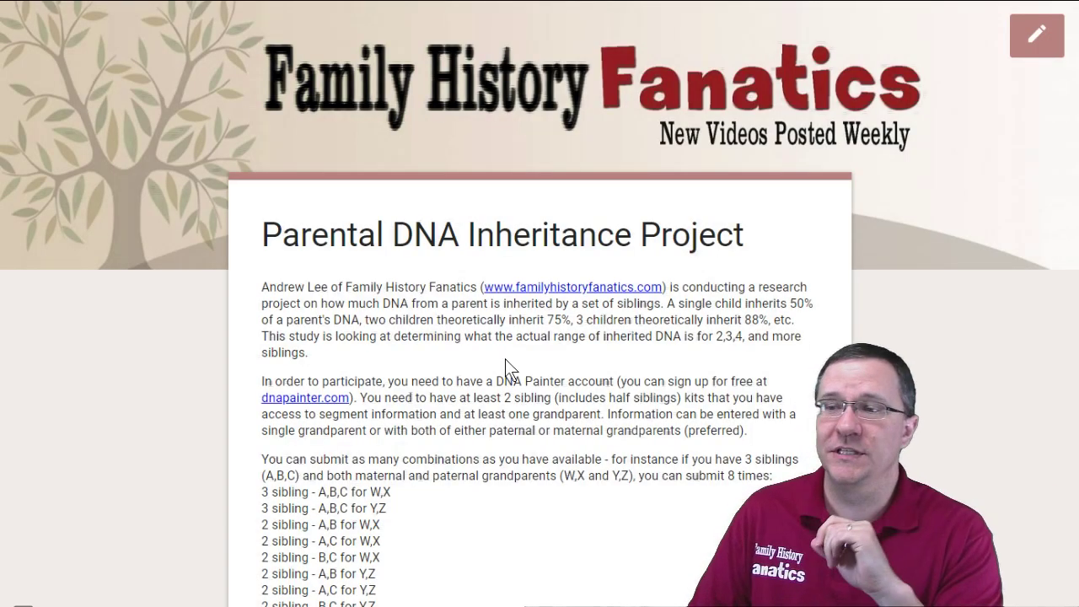
Read the Parental DNA Inheritance Project form's instructions and questions, and check the overall painted percentage in DNA Painter.
scroll(505, 358, down, 4)
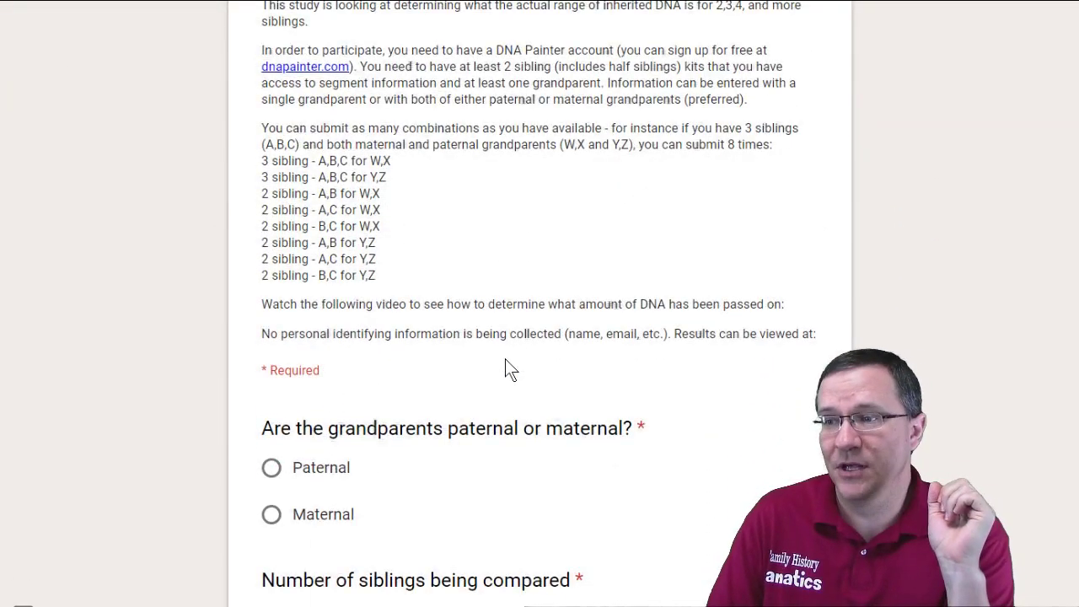
scroll(504, 358, down, 3)
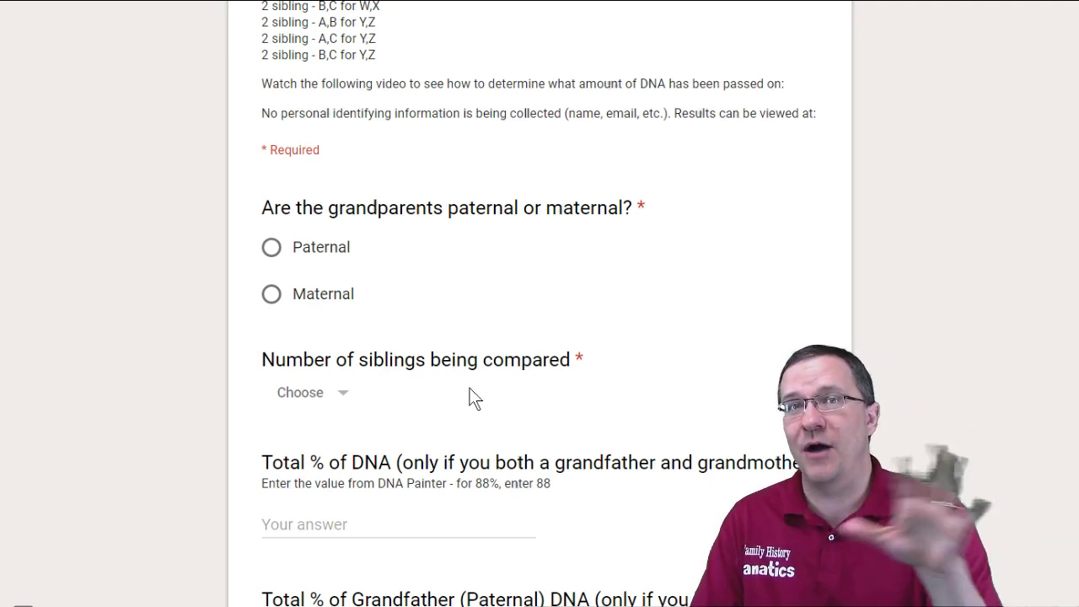
click(349, 395)
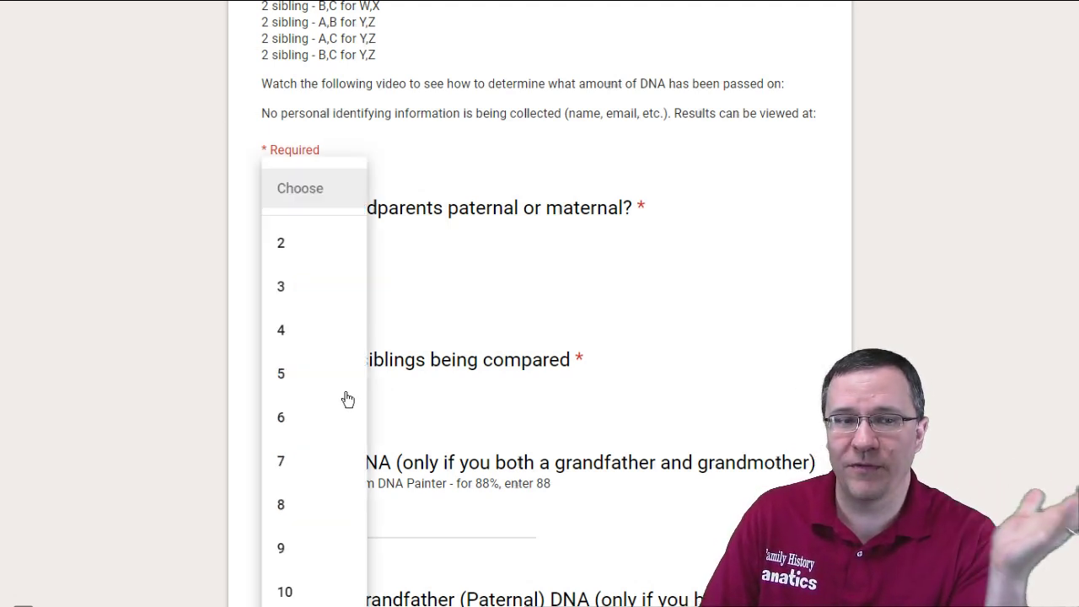
click(661, 369)
scroll(661, 370, down, 3)
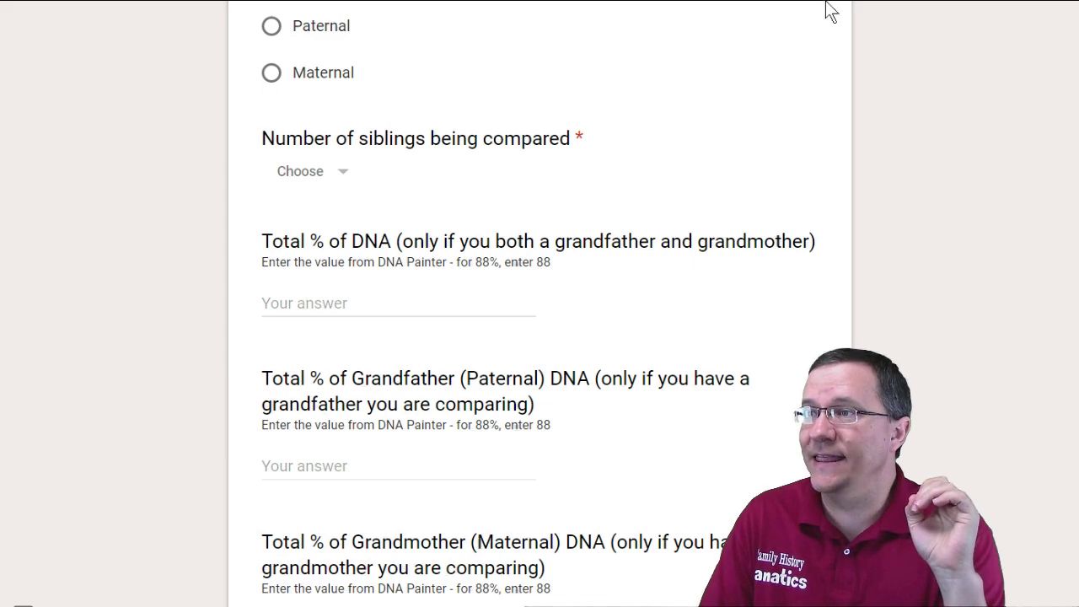
key(ctrl+Tab)
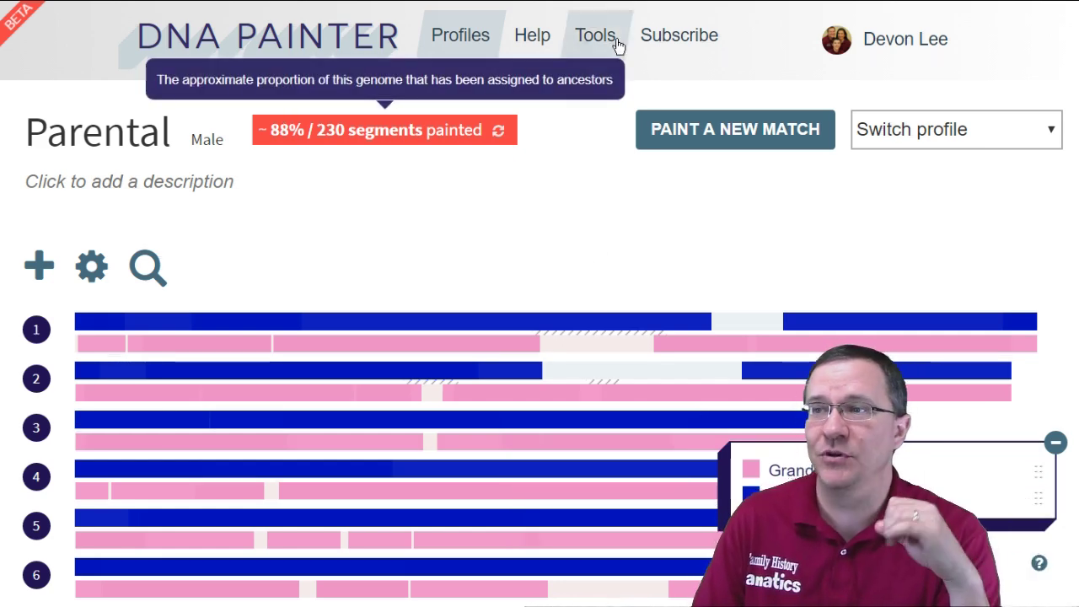
key(ctrl+Tab)
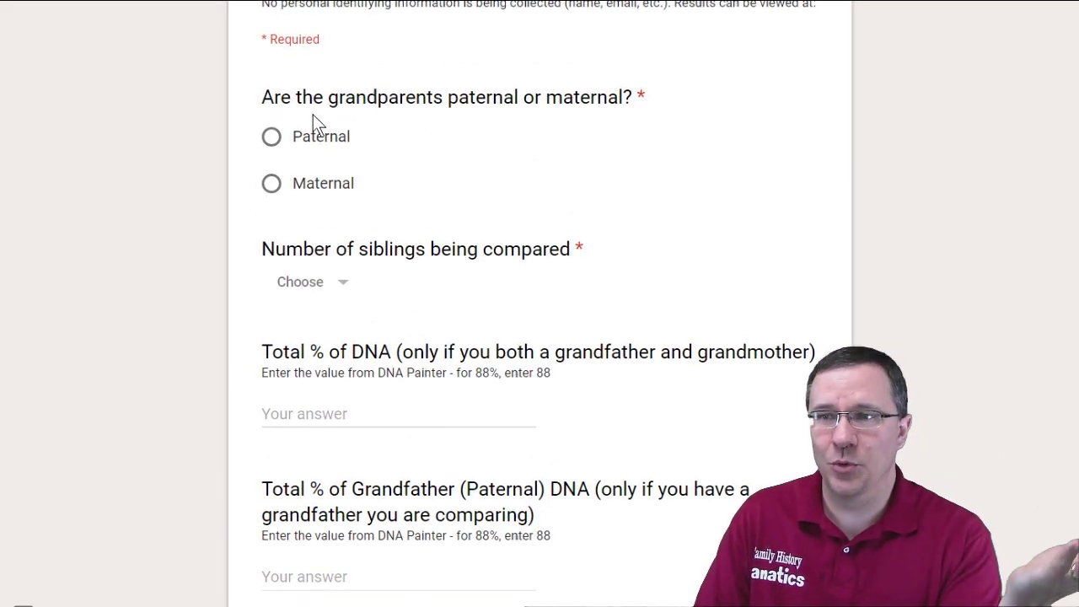
Answer the form with Paternal grandparents, 4 siblings being compared and 88 as the total percentage of DNA.
click(271, 137)
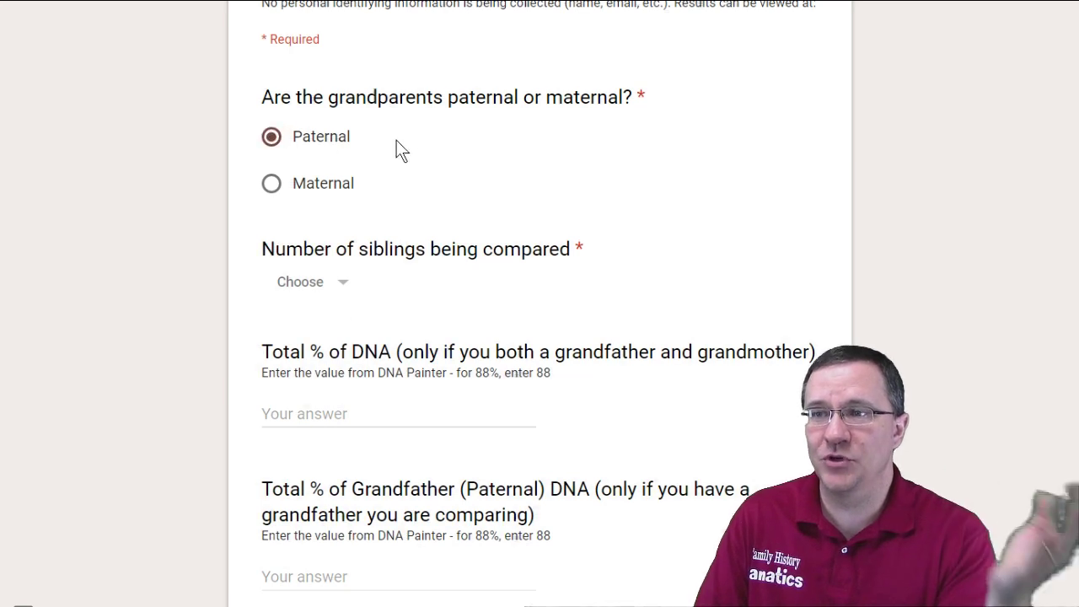
click(346, 288)
click(303, 328)
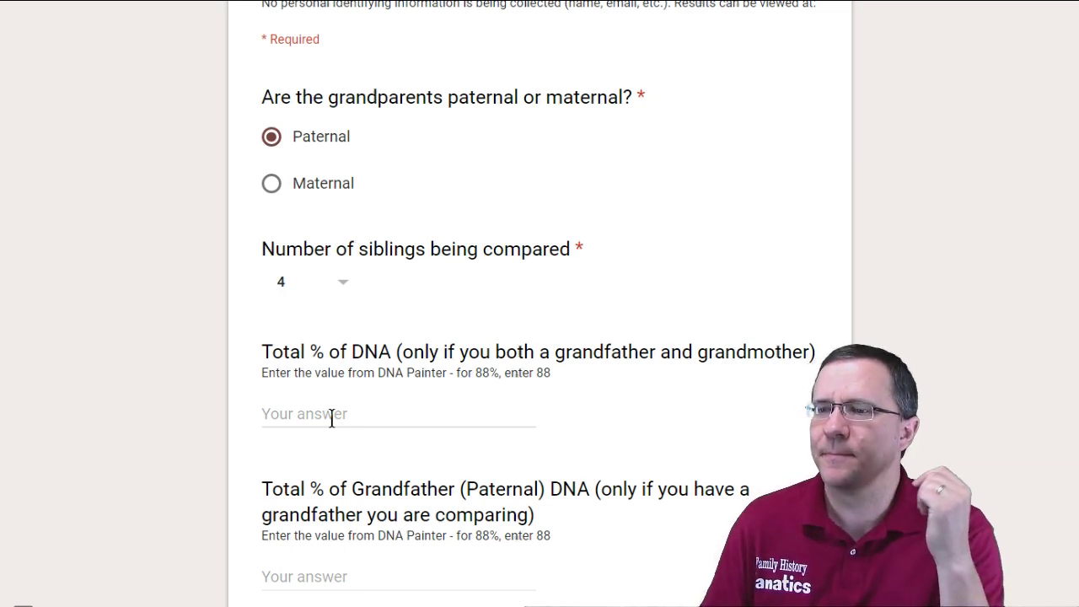
click(332, 417)
text(88)
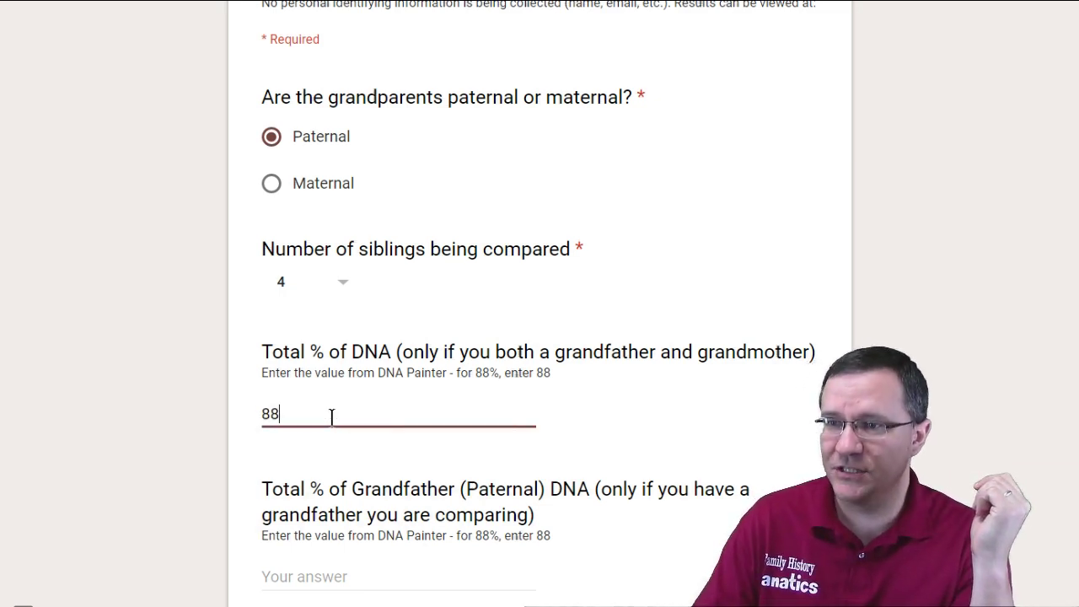
Check the paternal painted percentage in DNA Painter and enter 96 as the form's total Grandfather (Paternal) DNA percentage.
scroll(332, 417, down, 3)
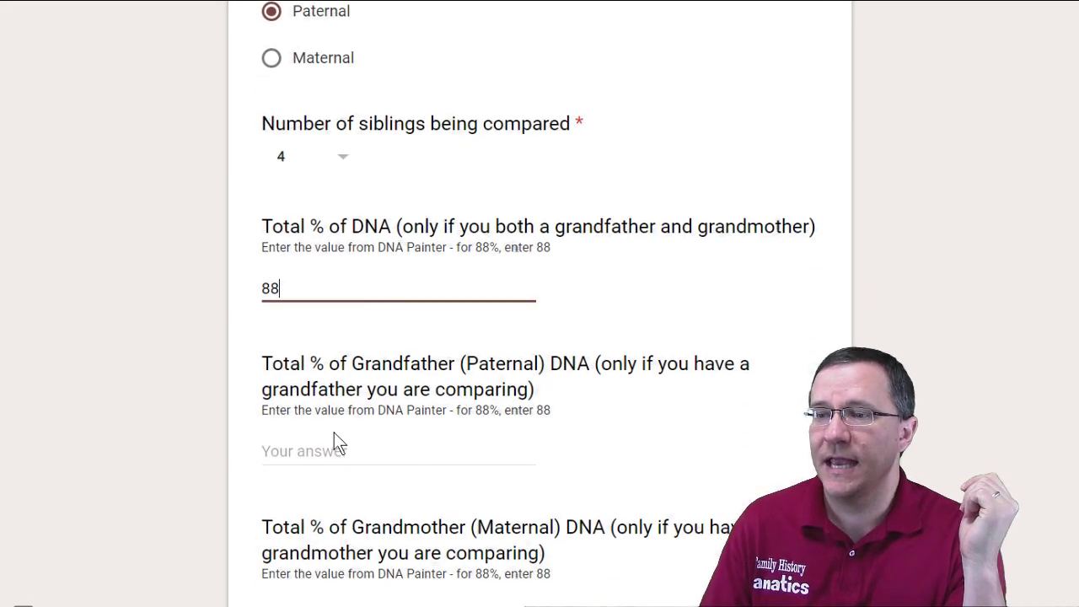
click(315, 342)
click(316, 352)
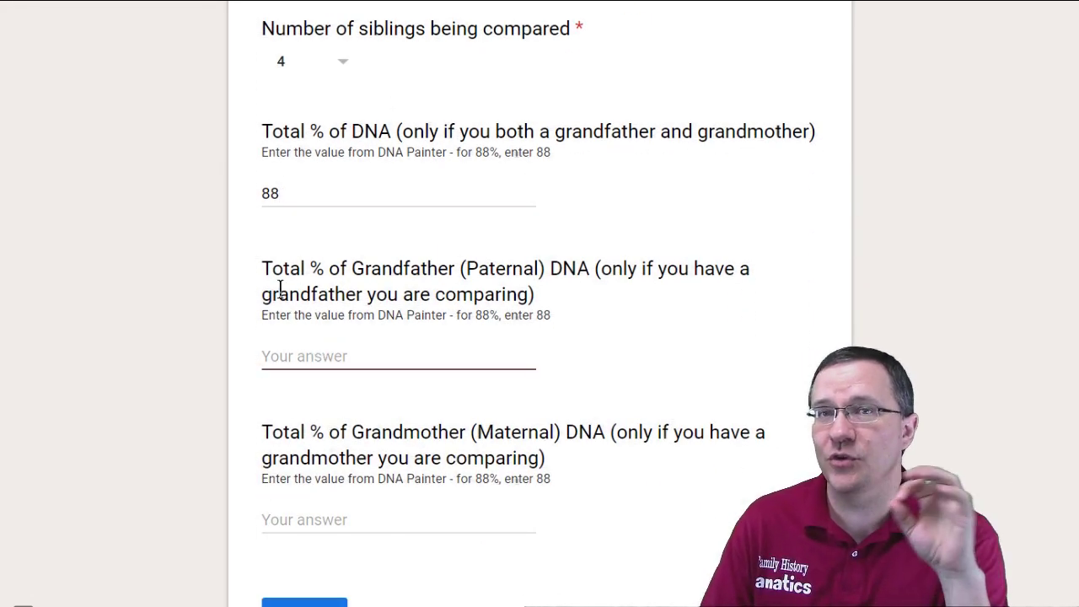
key(ctrl+Tab)
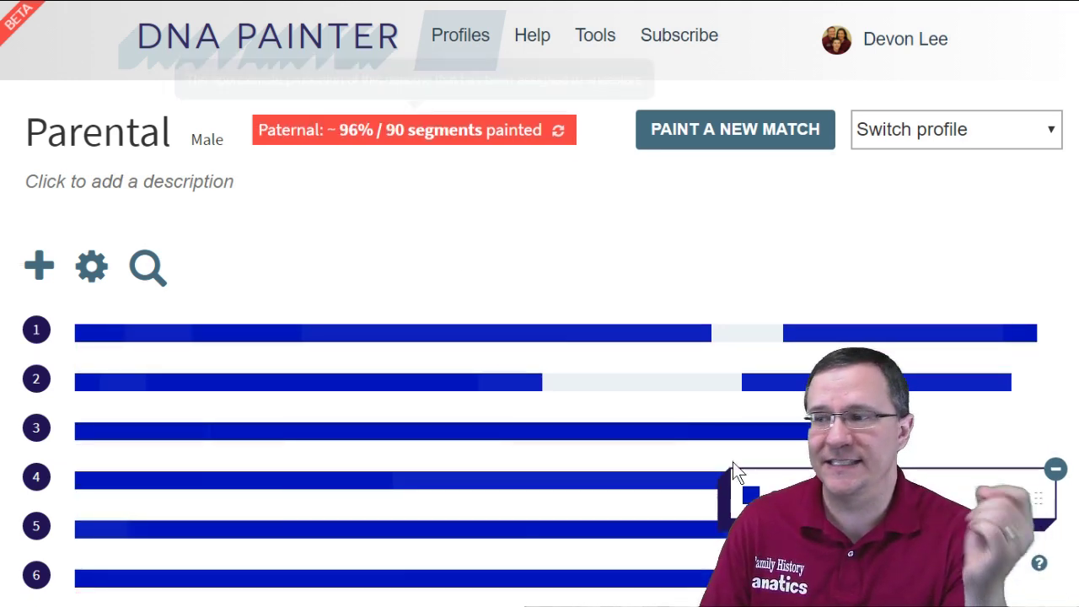
click(558, 130)
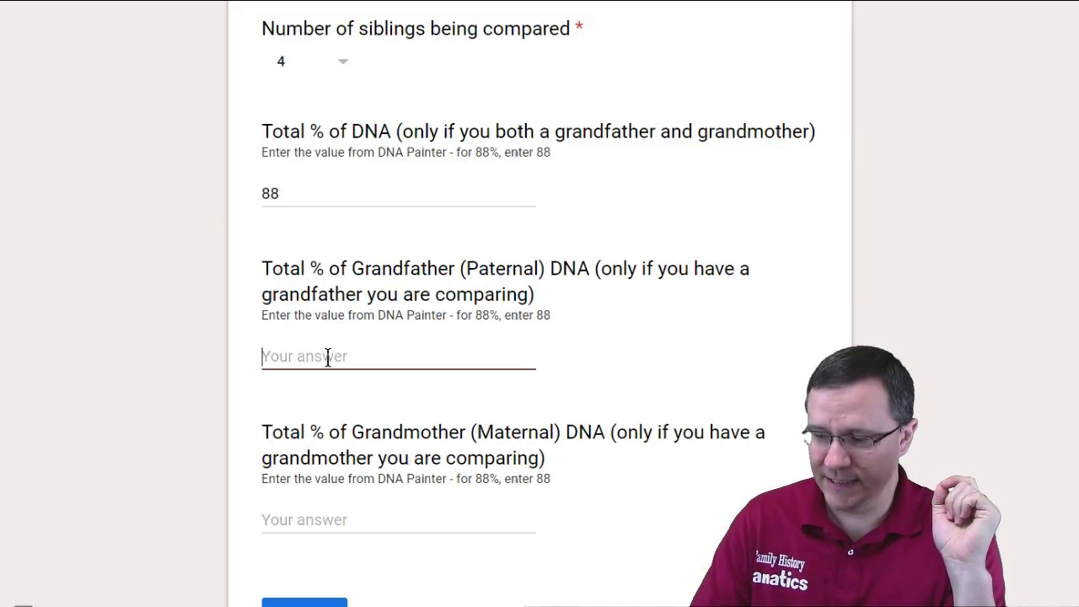
text(96)
Enter 81 as the total Grandmother (Maternal) DNA percentage and submit the form.
click(317, 520)
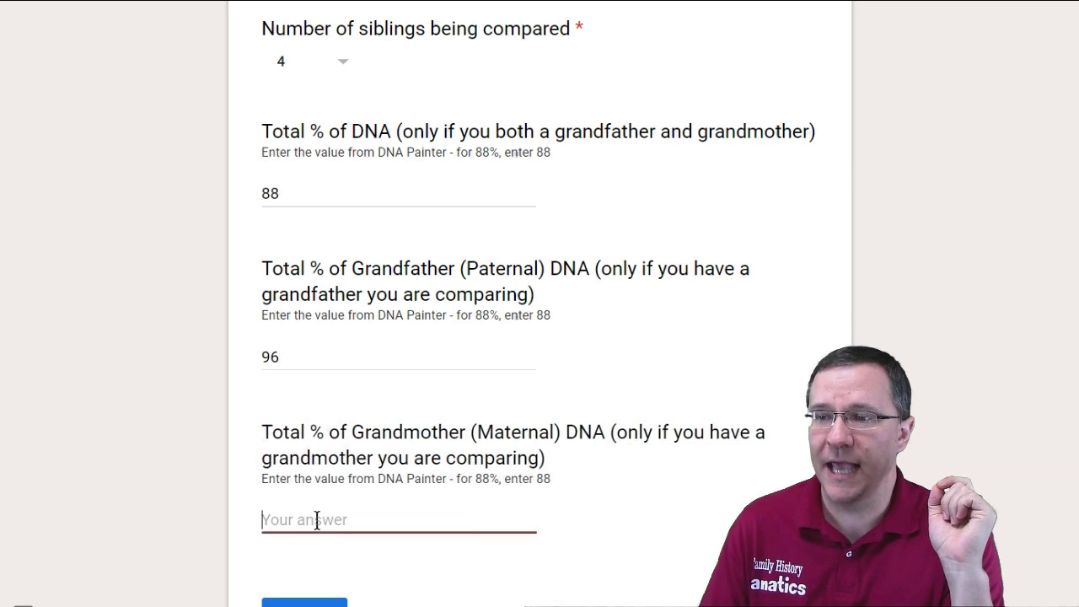
text(81)
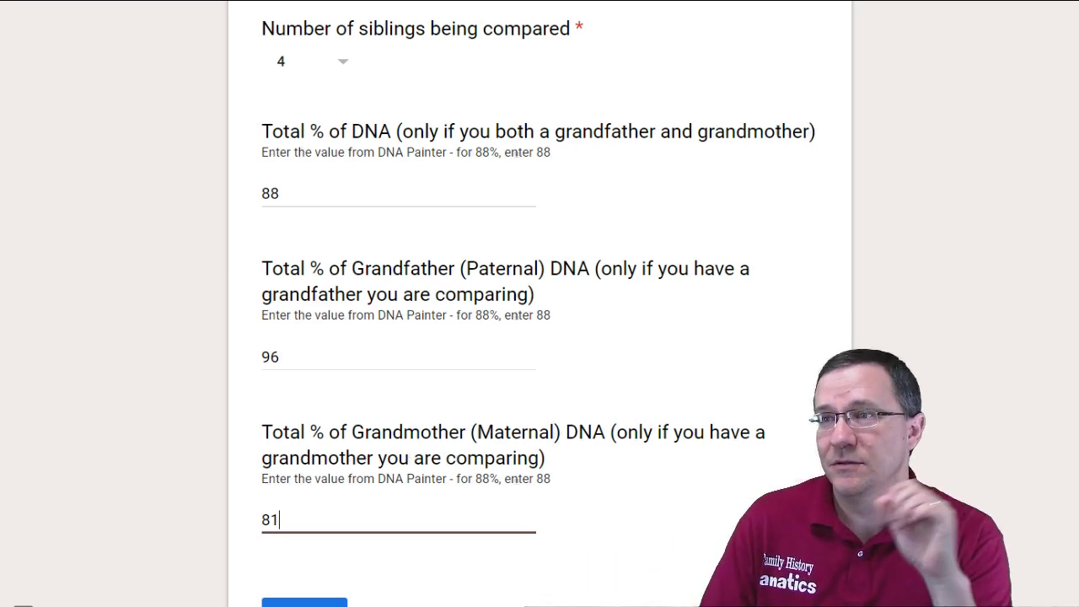
key(Tab)
key(Return)
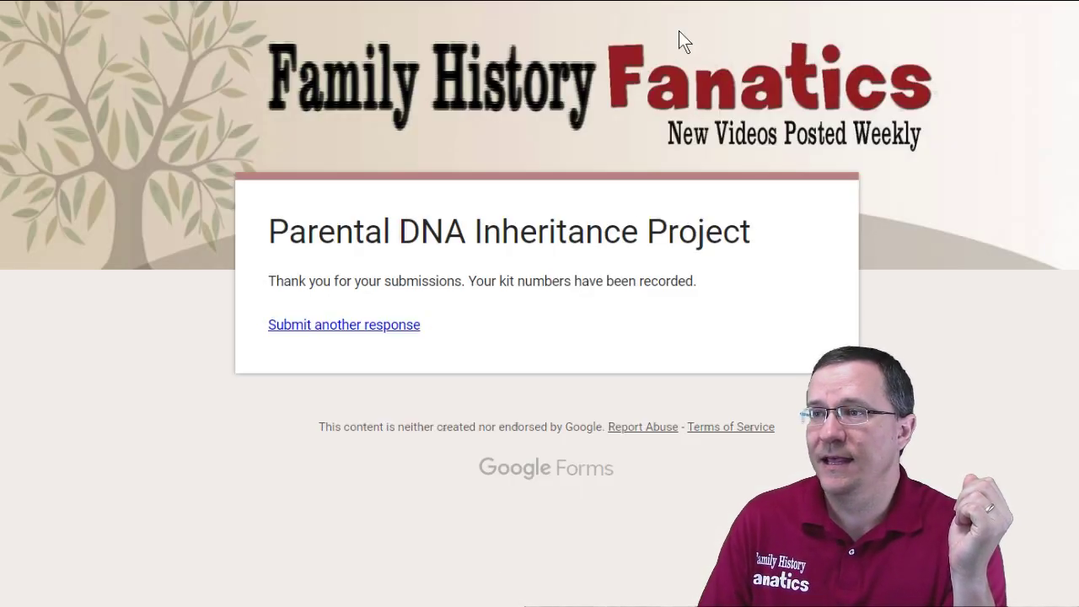
Start another form response and highlight the instructions on which sibling and grandparent combinations can be submitted.
click(374, 326)
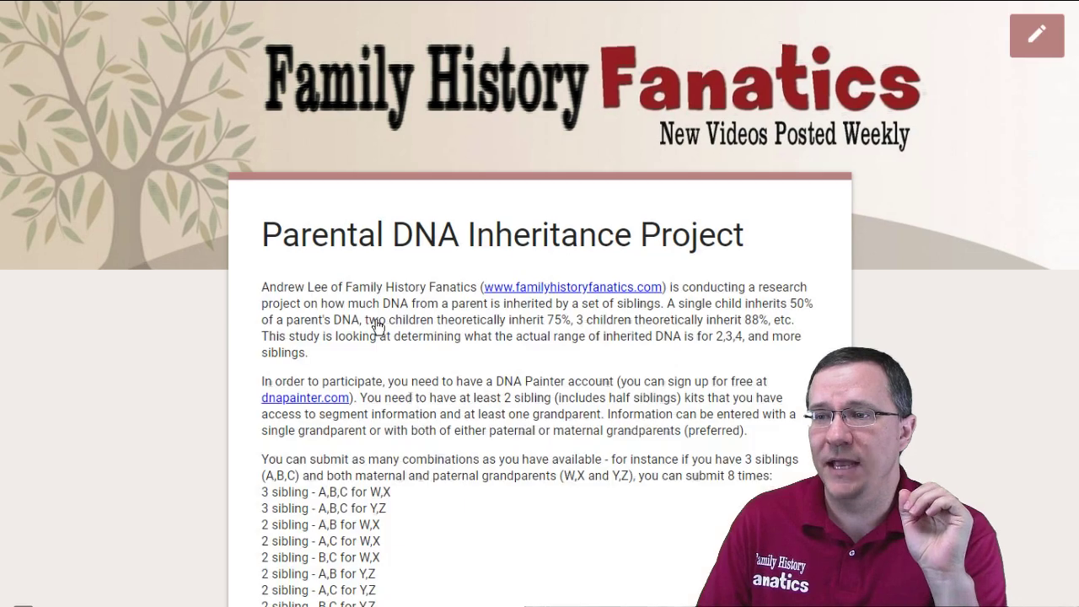
scroll(392, 472, down, 3)
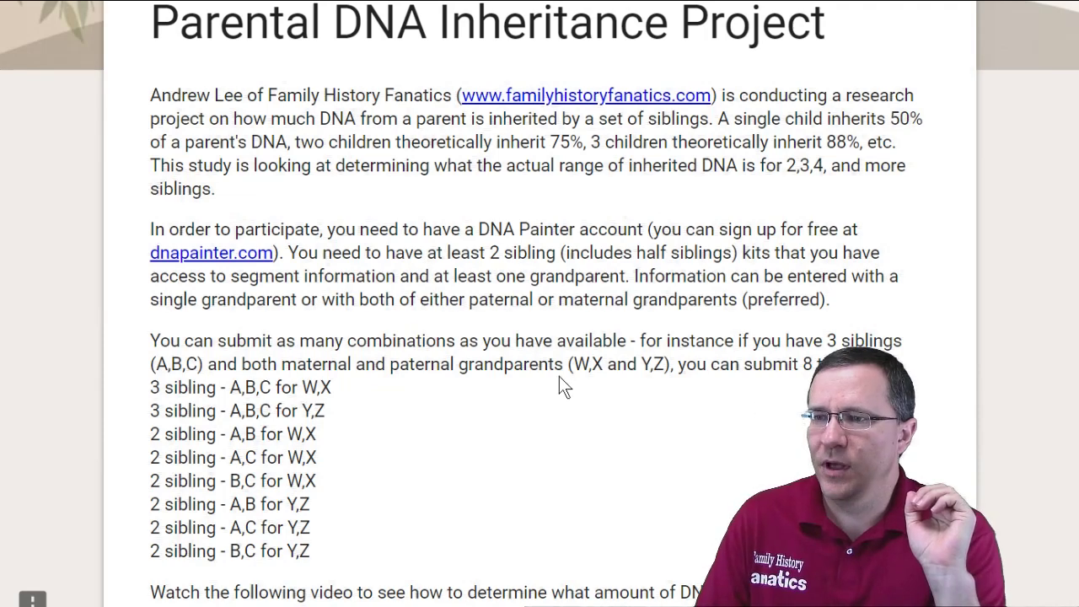
scroll(327, 358, down, 2)
scroll(327, 359, down, 2)
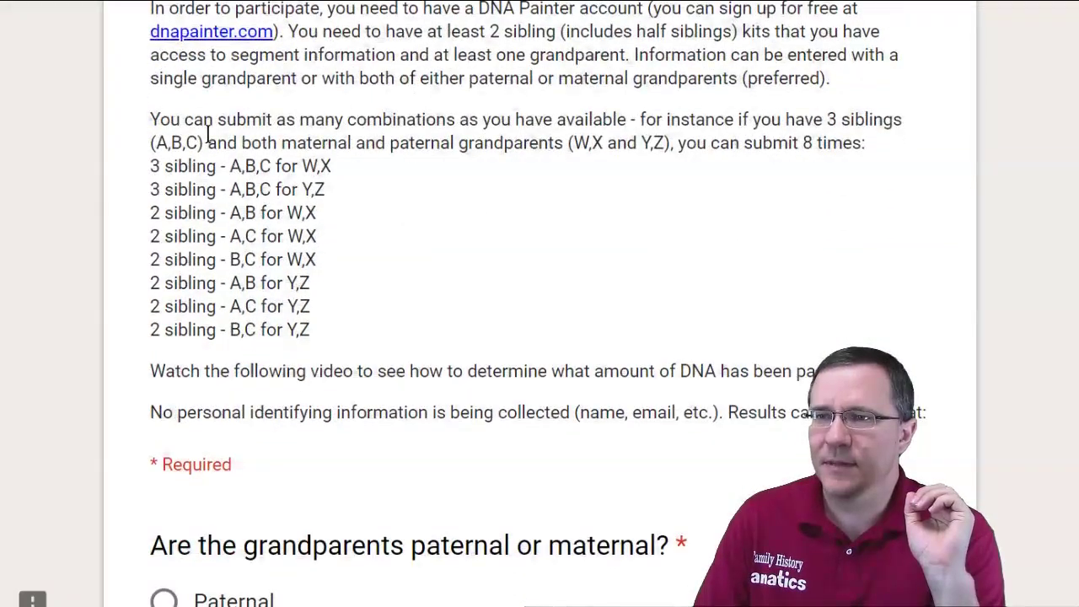
drag(158, 119, 320, 346)
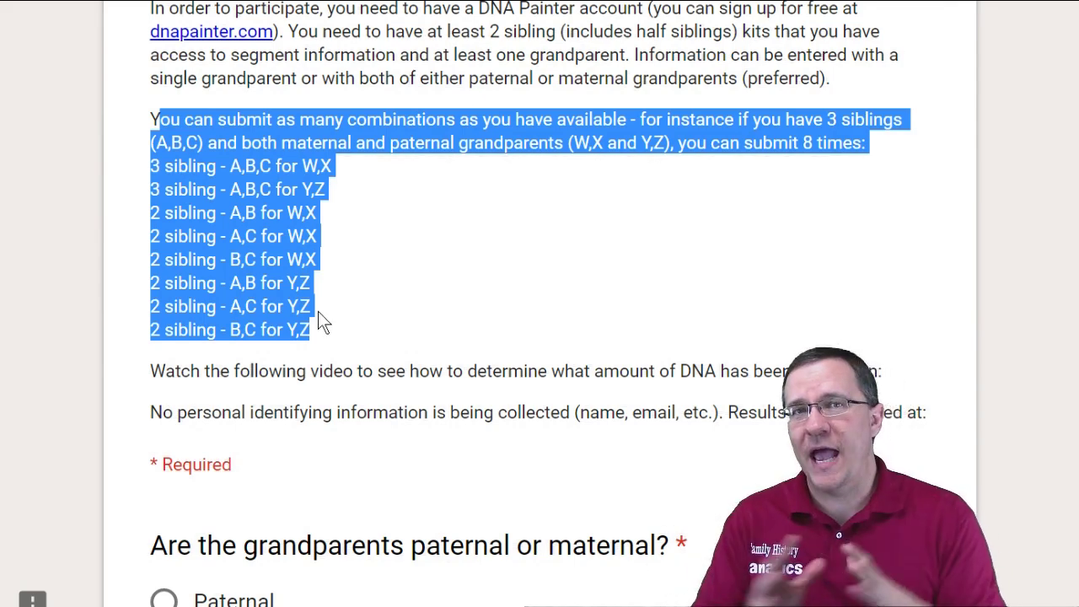